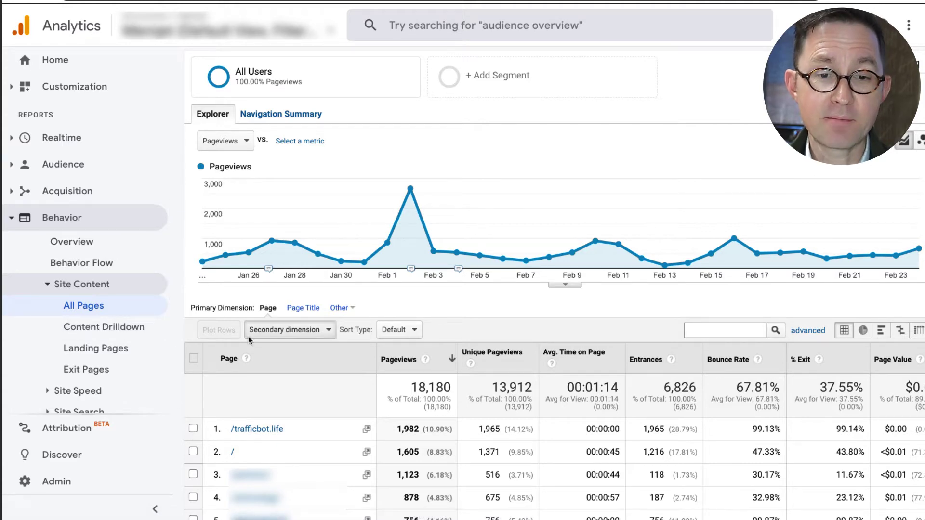
# - Plot the /trafficbot.life row's pageviews as a second line beside total pageviews
pyautogui.click(193, 429)
pyautogui.click(218, 330)
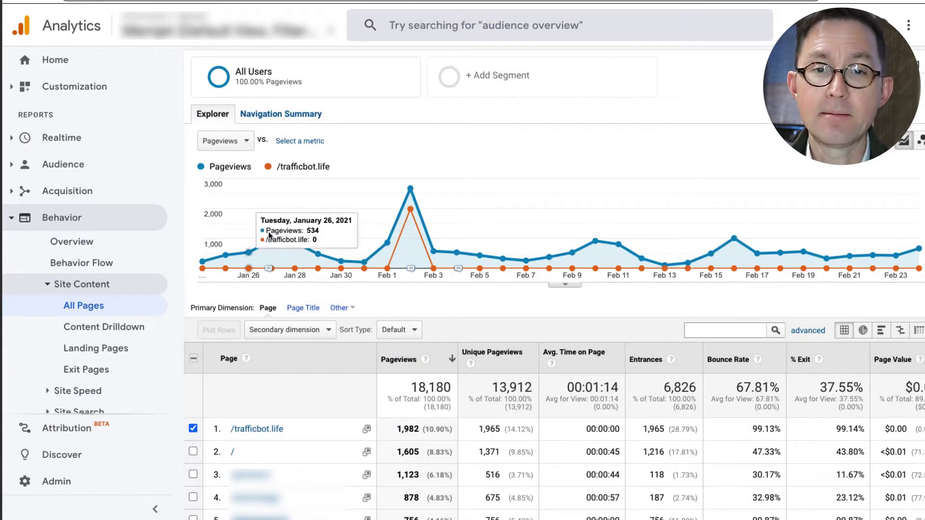
pyautogui.scroll(1, 493, 62)
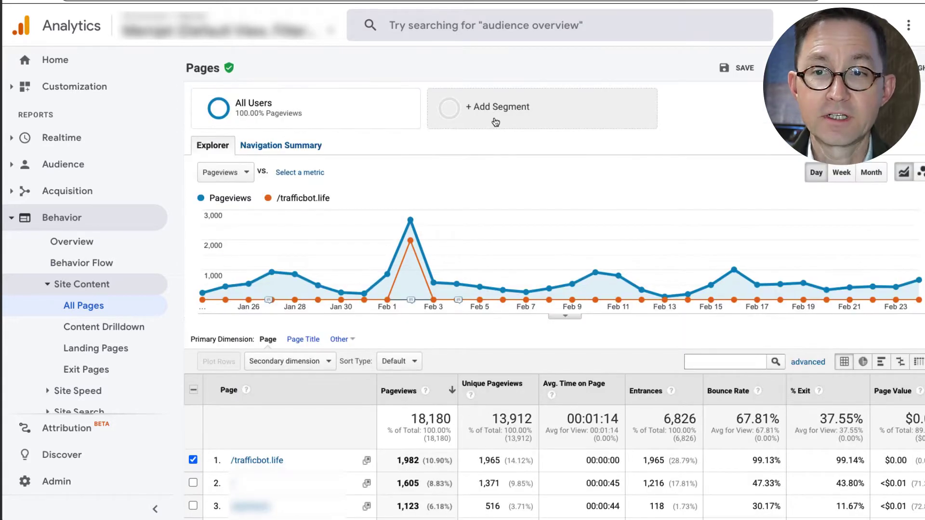
# - Start a new segment with a condition that excludes sessions by the Page dimension
pyautogui.click(496, 122)
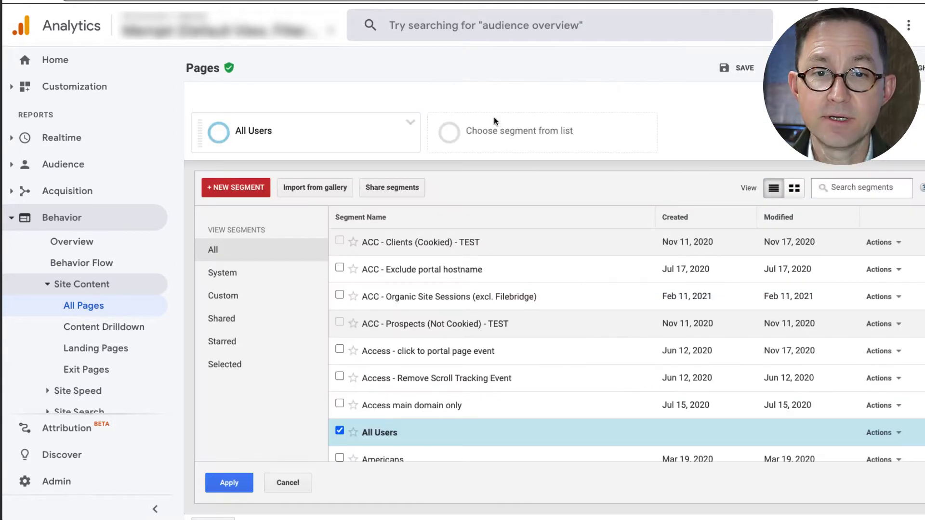
pyautogui.click(249, 188)
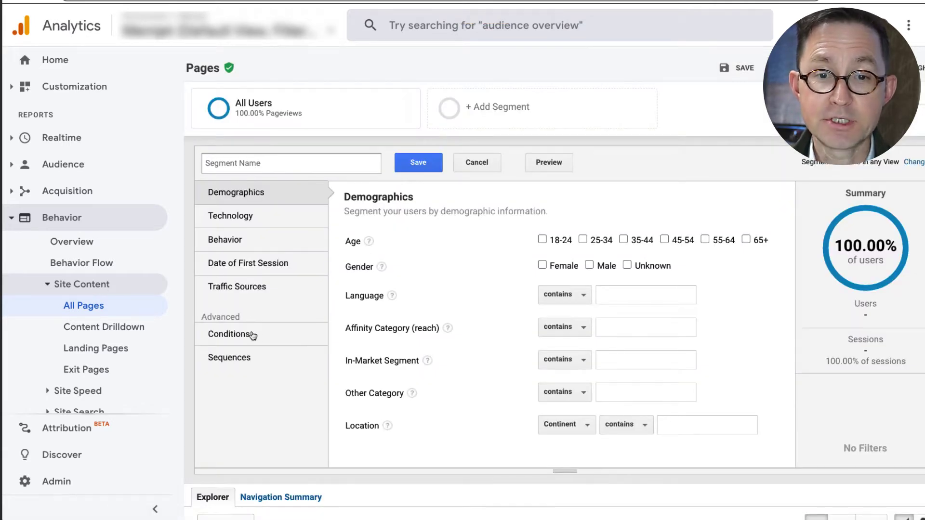
pyautogui.click(252, 336)
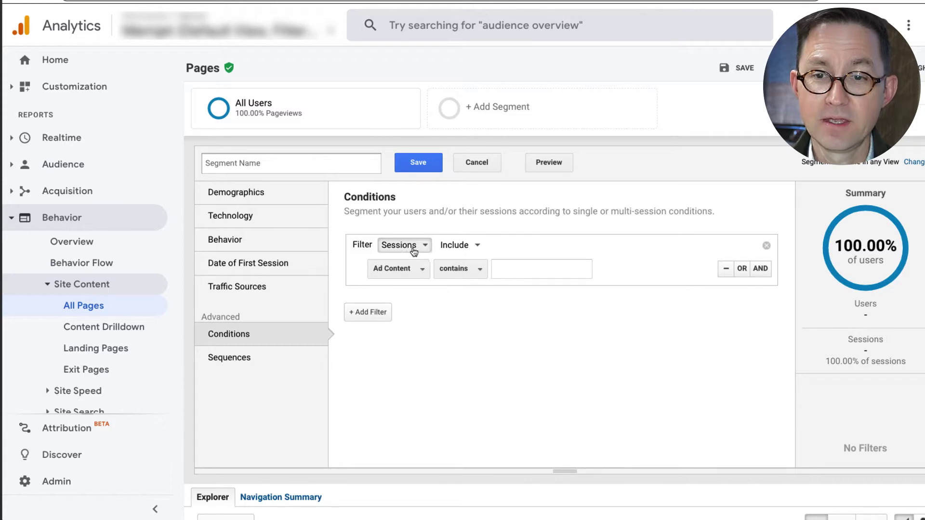
pyautogui.click(465, 249)
pyautogui.click(449, 284)
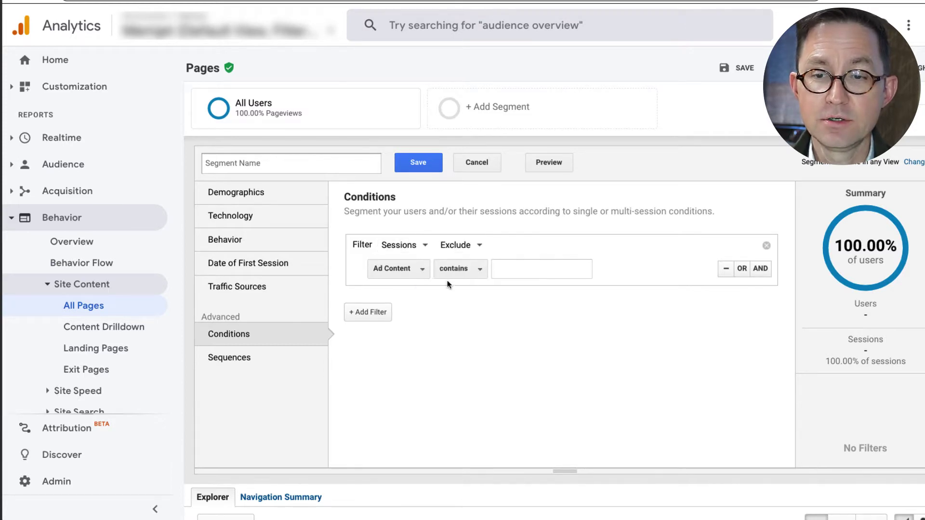
pyautogui.click(391, 274)
pyautogui.write('page')
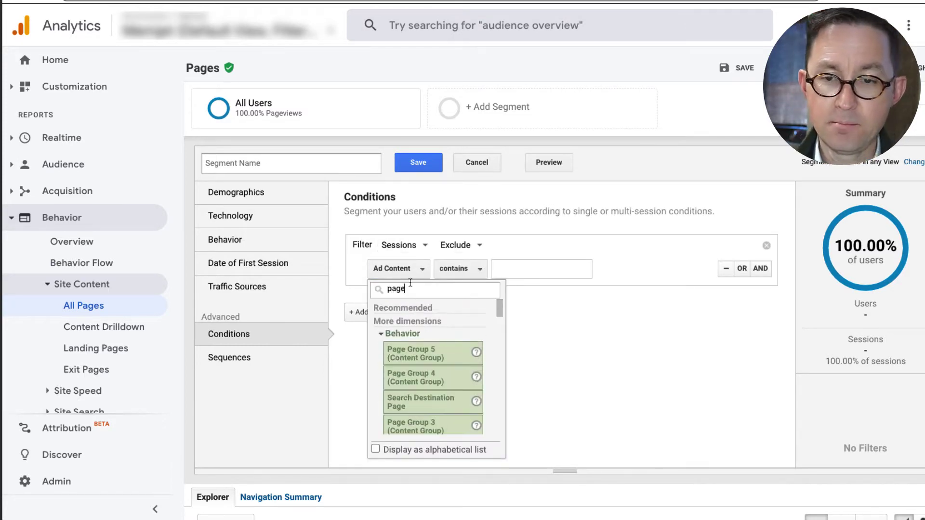
pyautogui.scroll(-5, 413, 397)
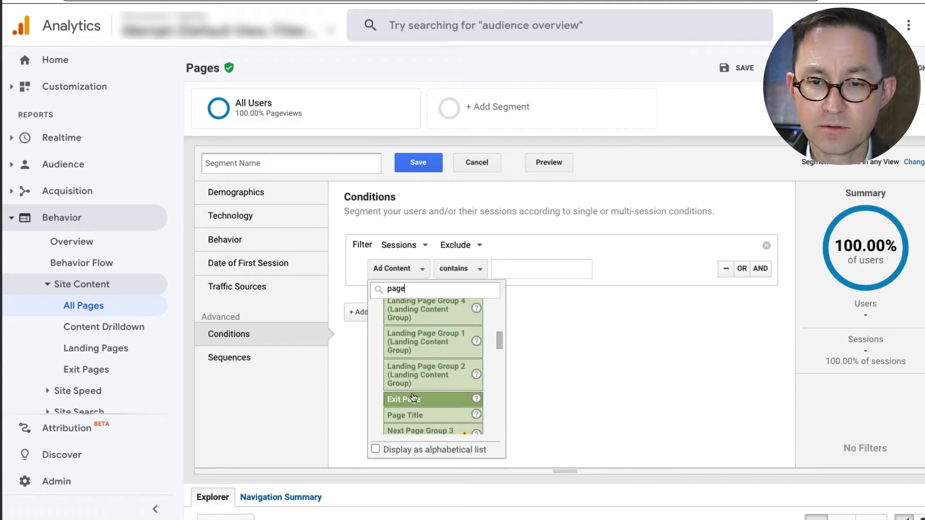
pyautogui.scroll(-4, 413, 398)
pyautogui.click(404, 414)
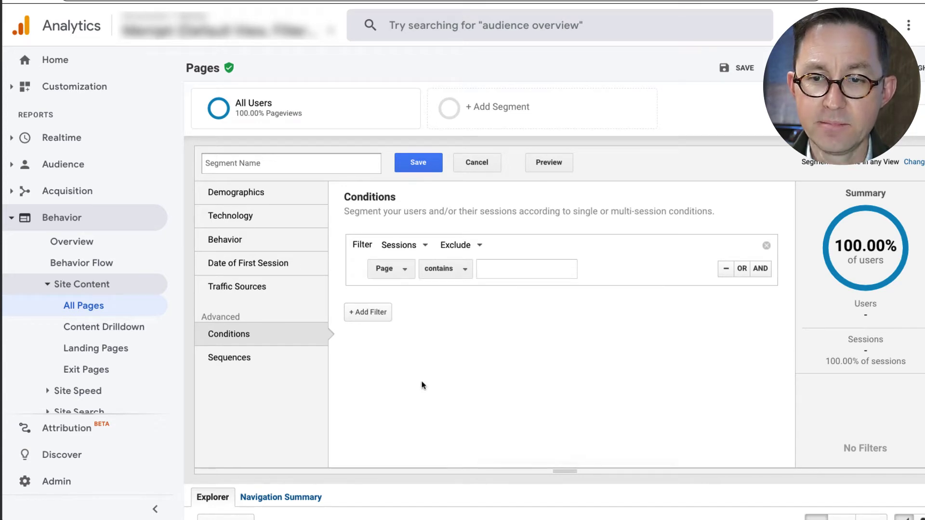
# - Match pages containing /trafficbot.life, name the segment Non-Spam, and save it
pyautogui.click(485, 269)
pyautogui.write('/')
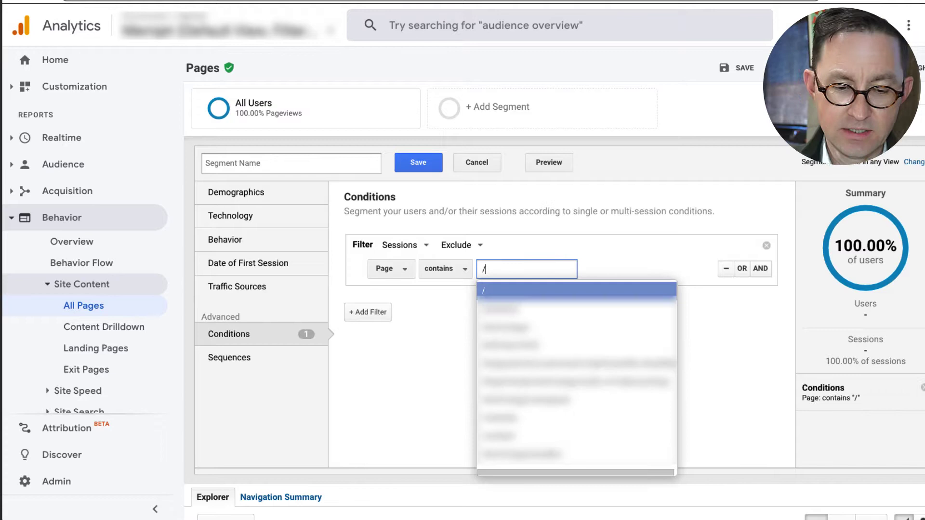
pyautogui.write('trafficbot')
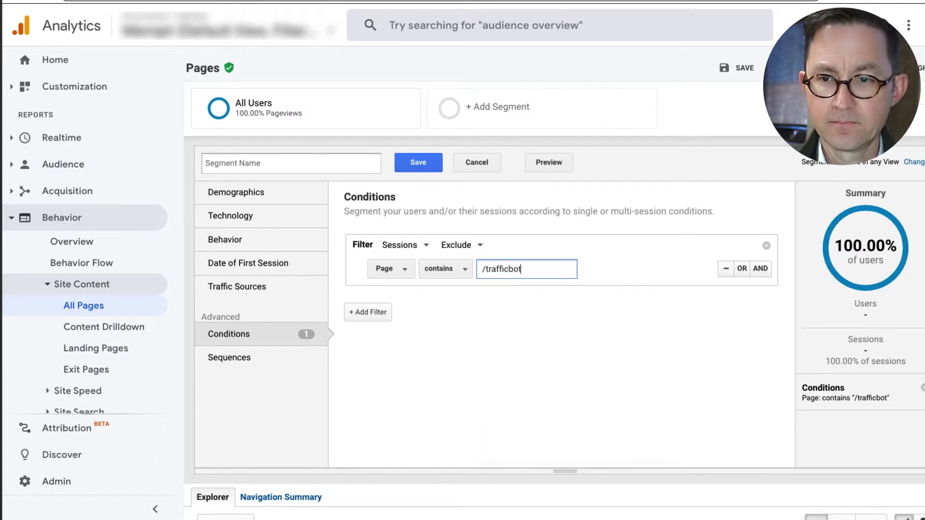
pyautogui.write('.life')
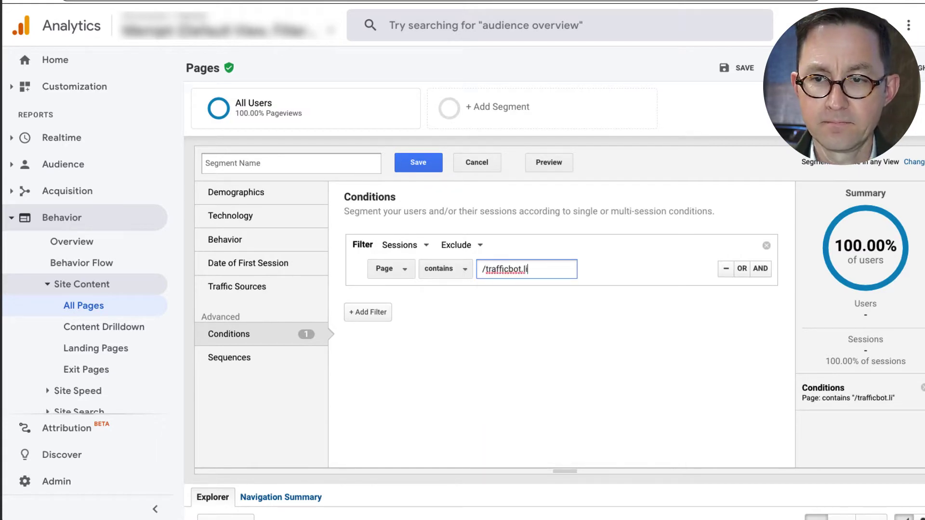
pyautogui.click(498, 295)
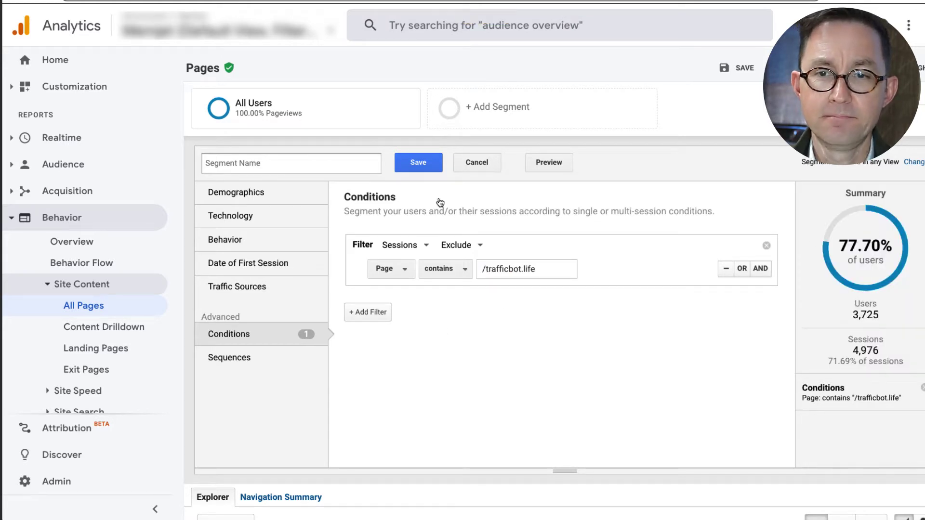
pyautogui.write('Non-Spom')
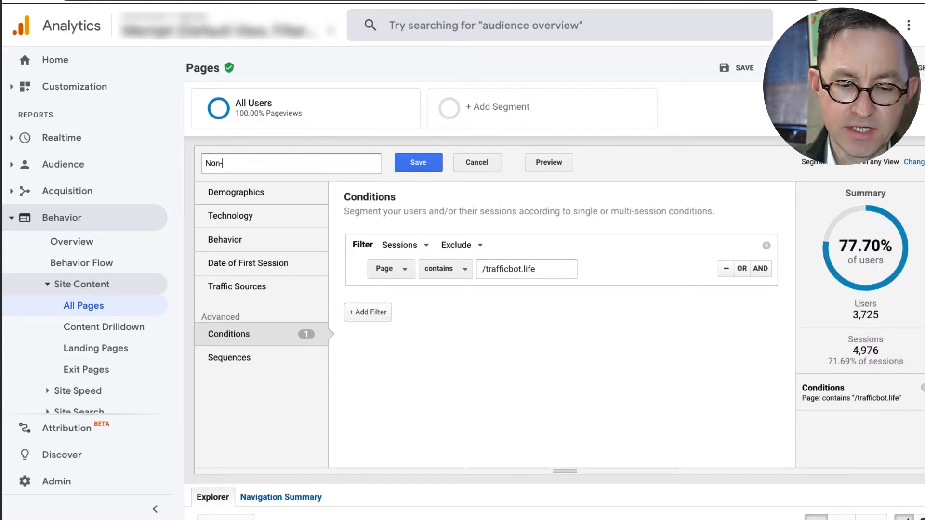
pyautogui.press('BackSpace')
pyautogui.press('BackSpace')
pyautogui.write('a,m')
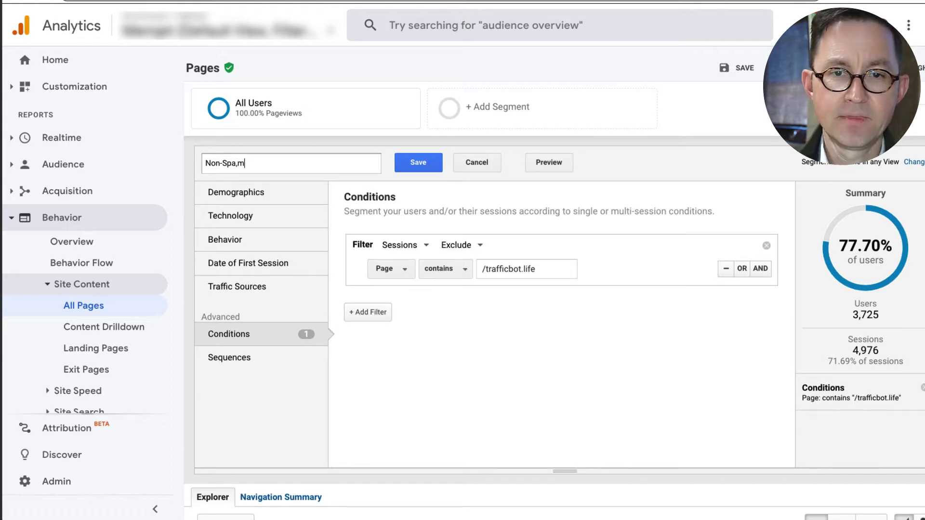
pyautogui.press('BackSpace')
pyautogui.press('BackSpace')
pyautogui.write('m')
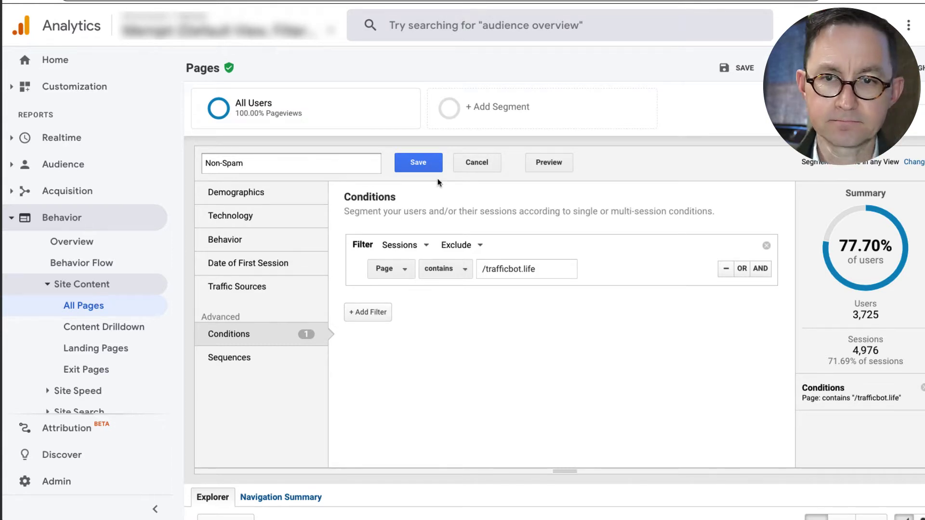
pyautogui.click(429, 164)
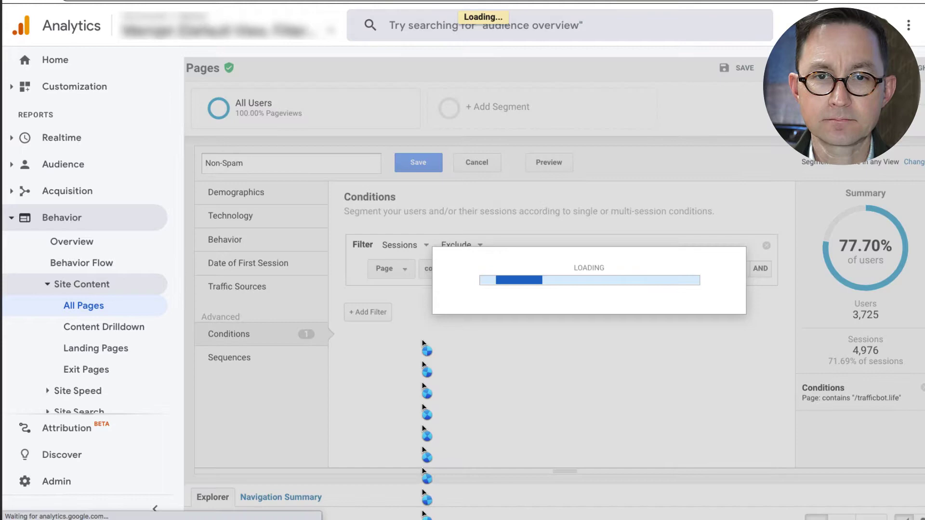
pyautogui.scroll(-2, 423, 343)
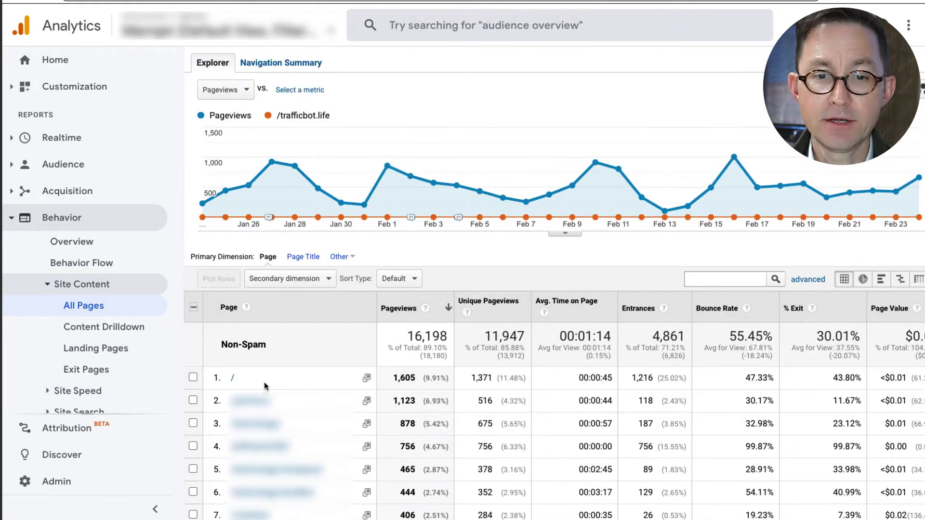
pyautogui.scroll(2, 301, 384)
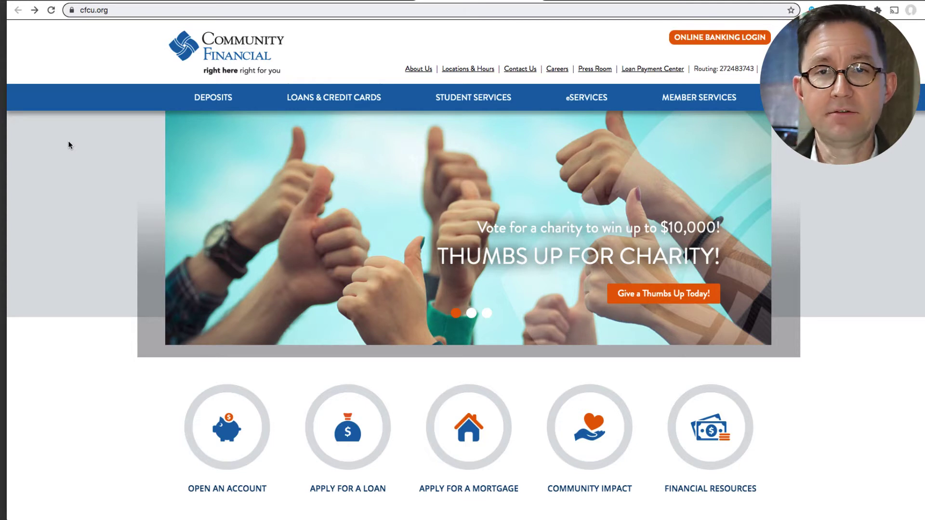
# - Open Community Financial's eBanking login page and highlight its domain in the address bar
pyautogui.click(694, 38)
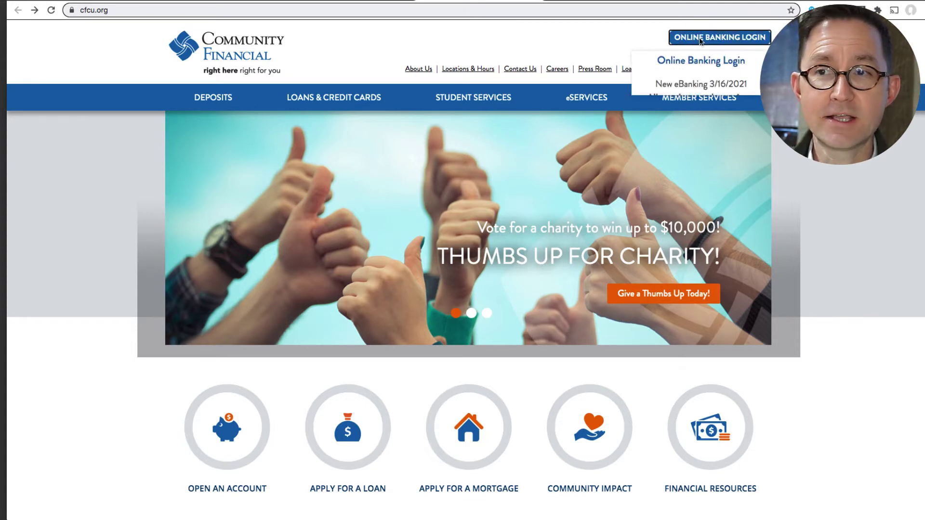
pyautogui.click(701, 141)
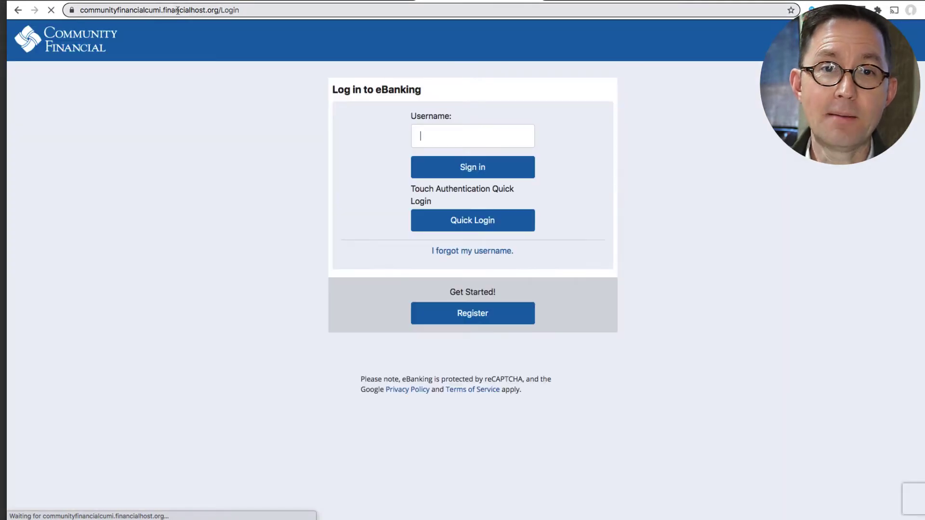
pyautogui.moveTo(167, 10); pyautogui.dragTo(270, 11)
pyautogui.click(303, 14)
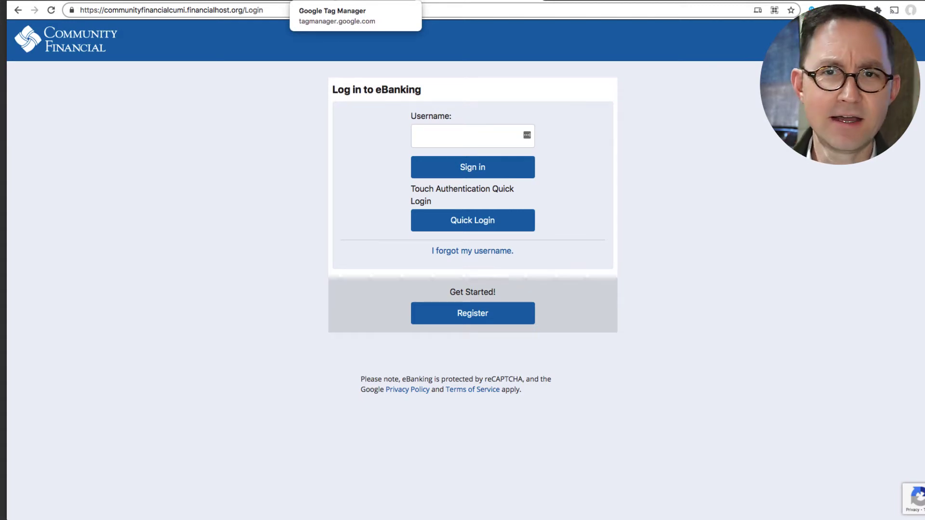
# - In Tag Manager, open the GA Event - Sign-In tag from the Tags list
pyautogui.click(338, 0)
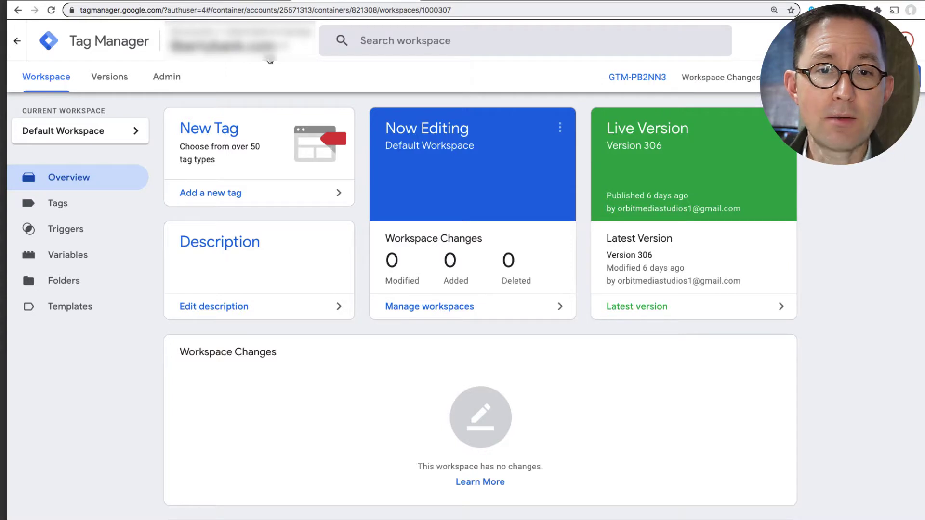
pyautogui.click(91, 207)
pyautogui.scroll(-1, 149, 247)
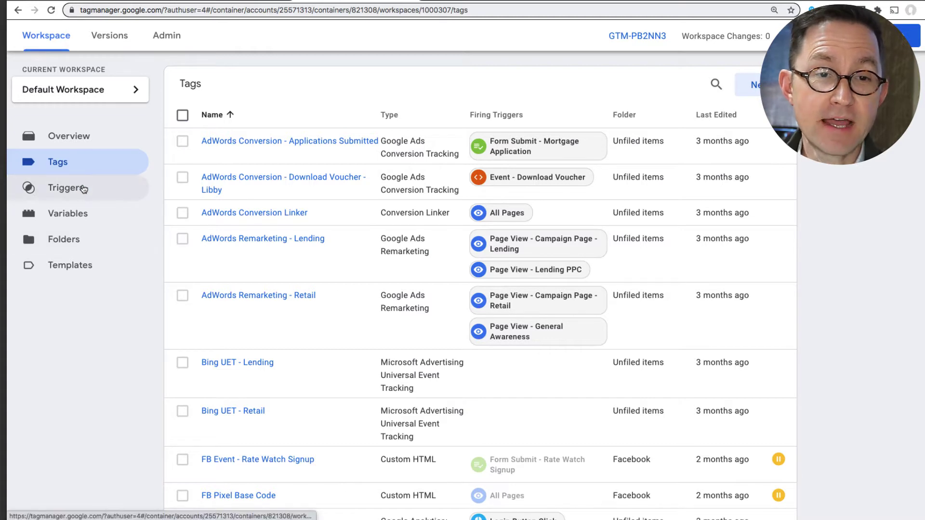
pyautogui.scroll(-2, 145, 353)
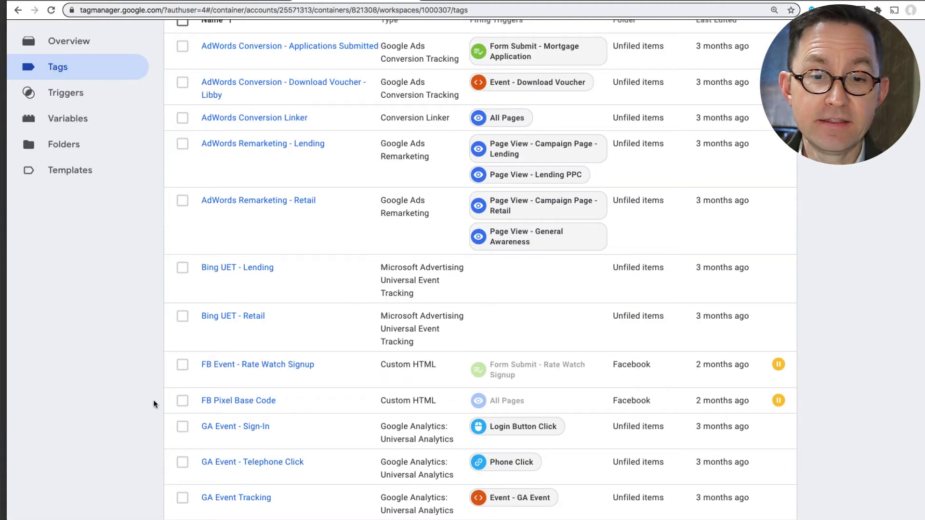
pyautogui.scroll(-1, 152, 402)
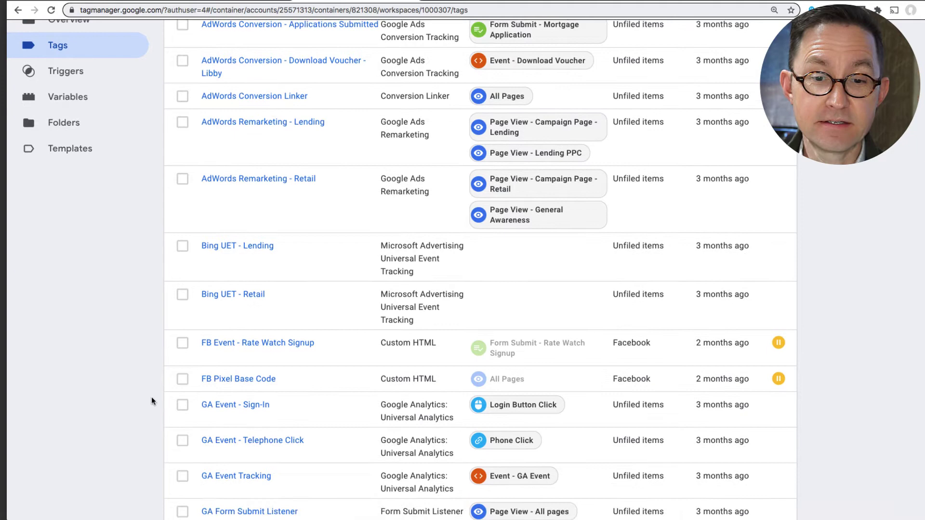
pyautogui.click(241, 406)
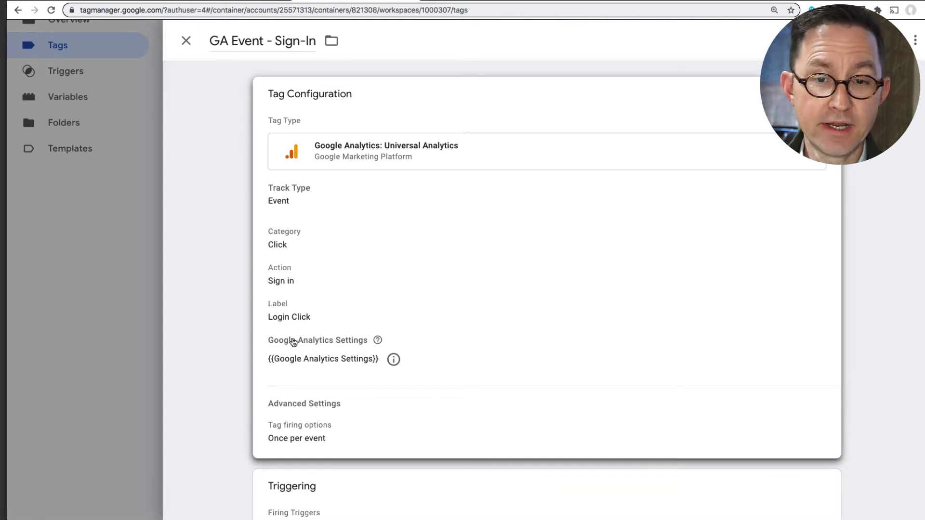
# - Open its Login Button Click trigger configuration, showing Click ID equals SignInButton
pyautogui.scroll(-3, 313, 357)
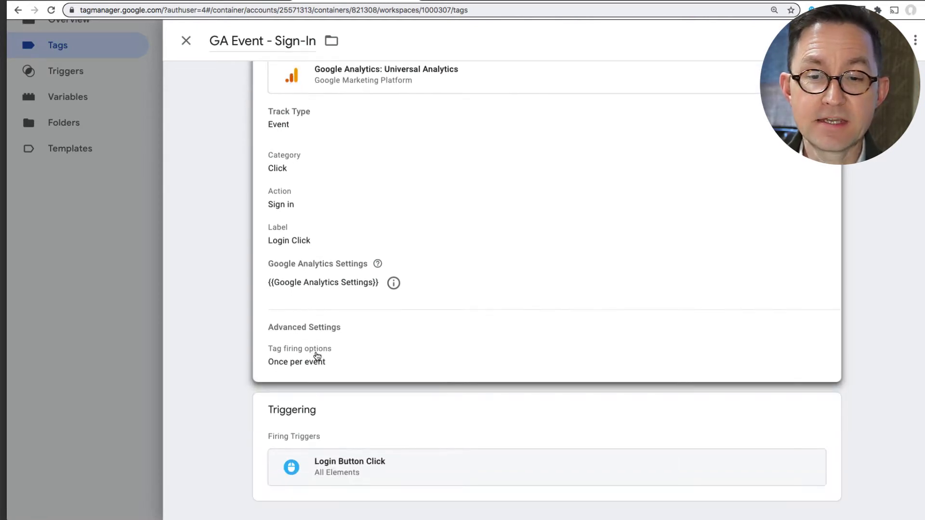
pyautogui.click(368, 460)
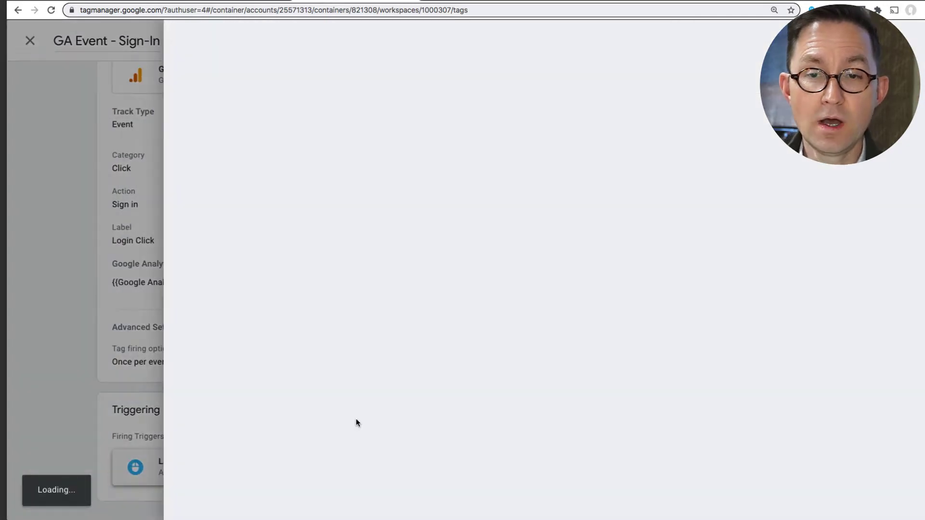
pyautogui.click(351, 203)
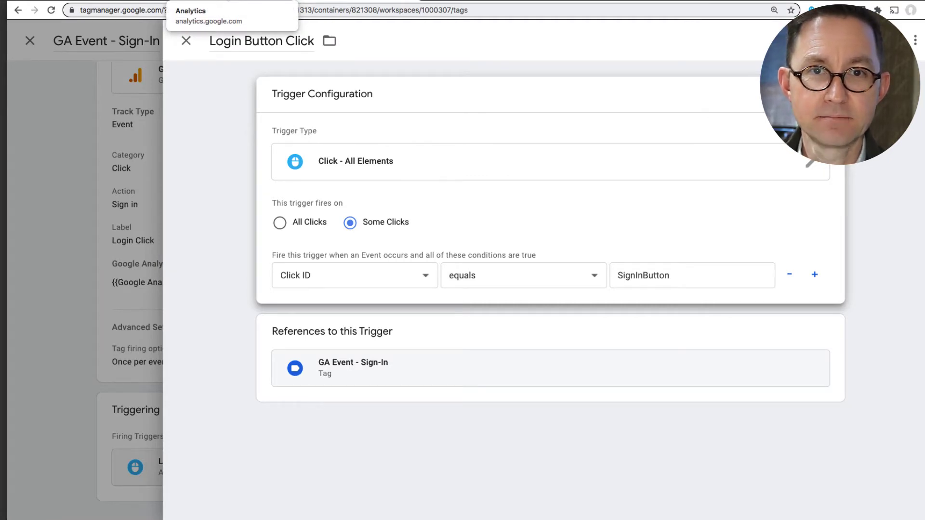
# - Back in Google Analytics, start a new segment with a condition set to exclude sessions
pyautogui.click(229, 1)
pyautogui.click(487, 125)
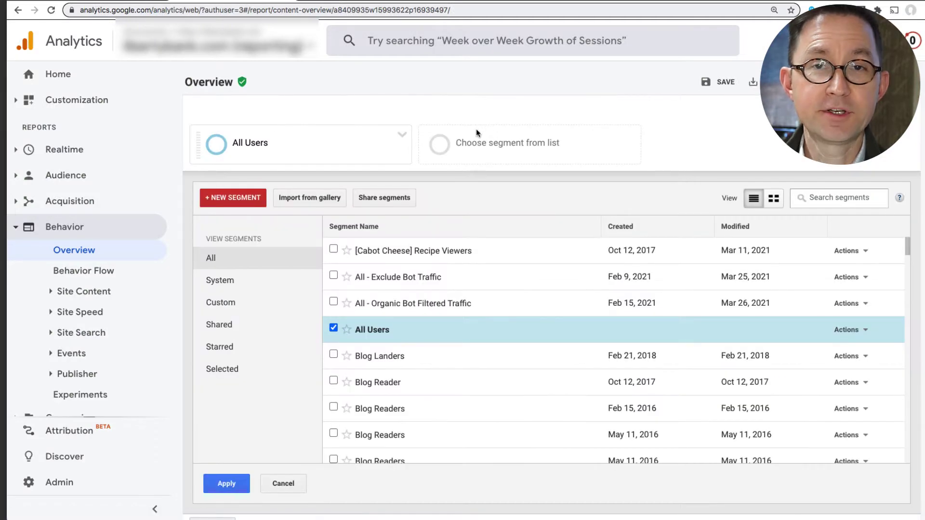
pyautogui.click(228, 202)
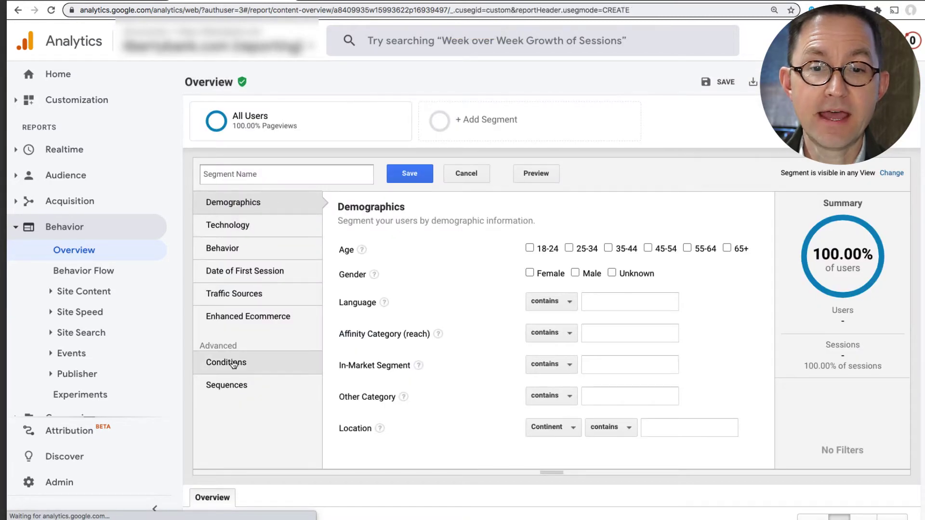
pyautogui.click(233, 364)
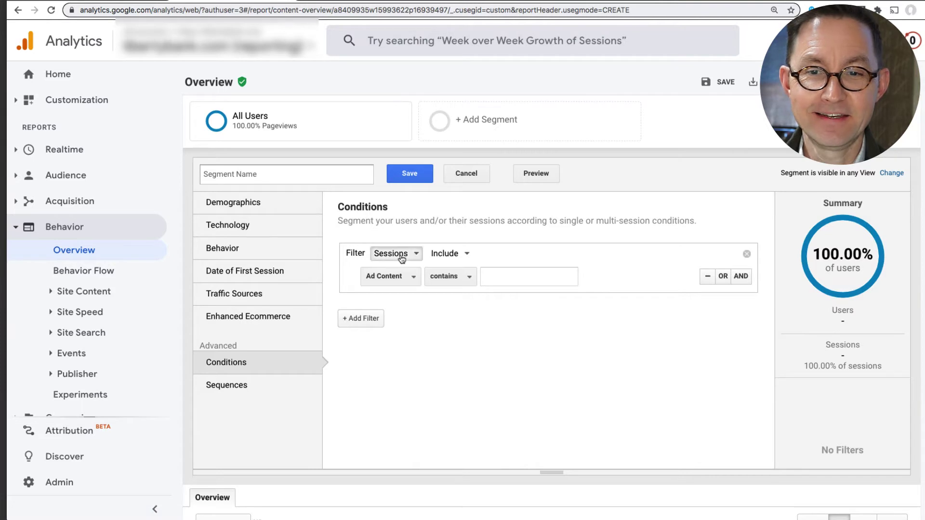
pyautogui.click(444, 254)
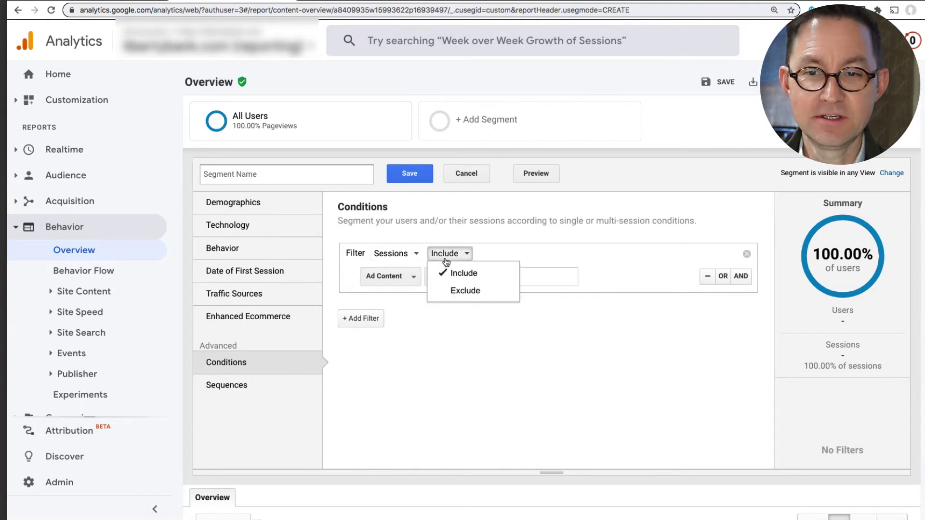
pyautogui.click(446, 289)
# - Set the condition to Event Action contains 'Sign in' and save it as Non-Login Visits
pyautogui.click(392, 282)
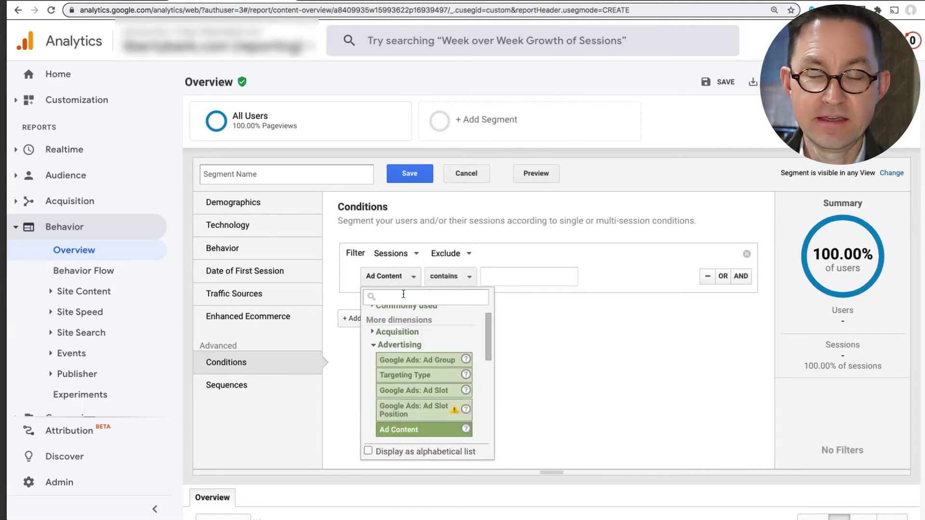
pyautogui.write('event')
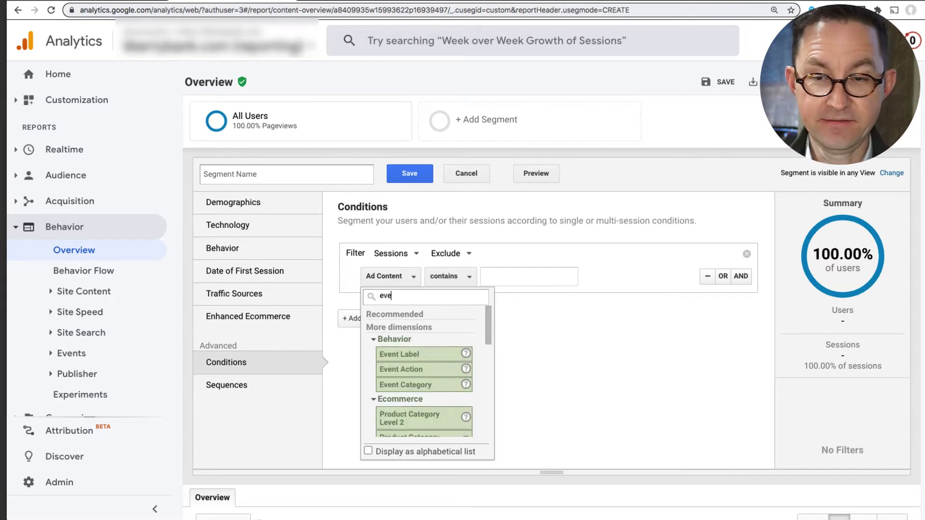
pyautogui.click(408, 371)
pyautogui.click(502, 279)
pyautogui.write('sign')
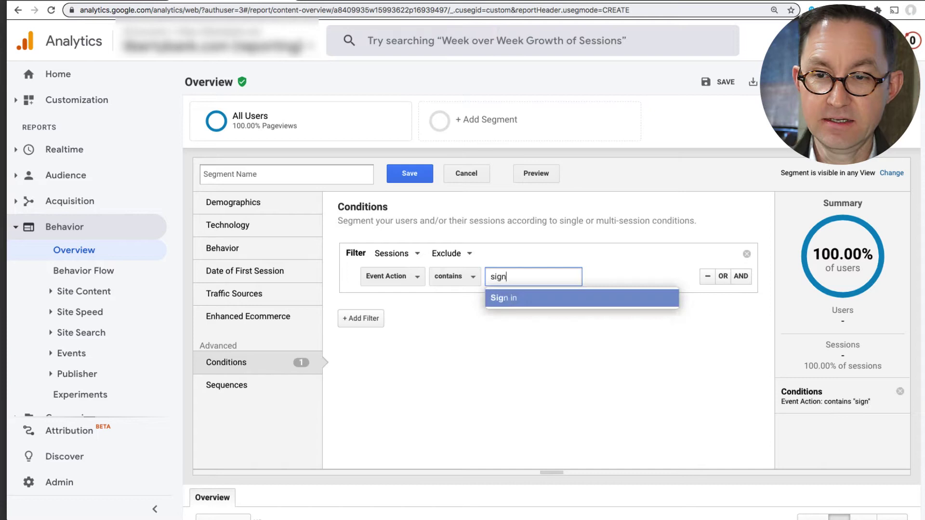
pyautogui.click(504, 298)
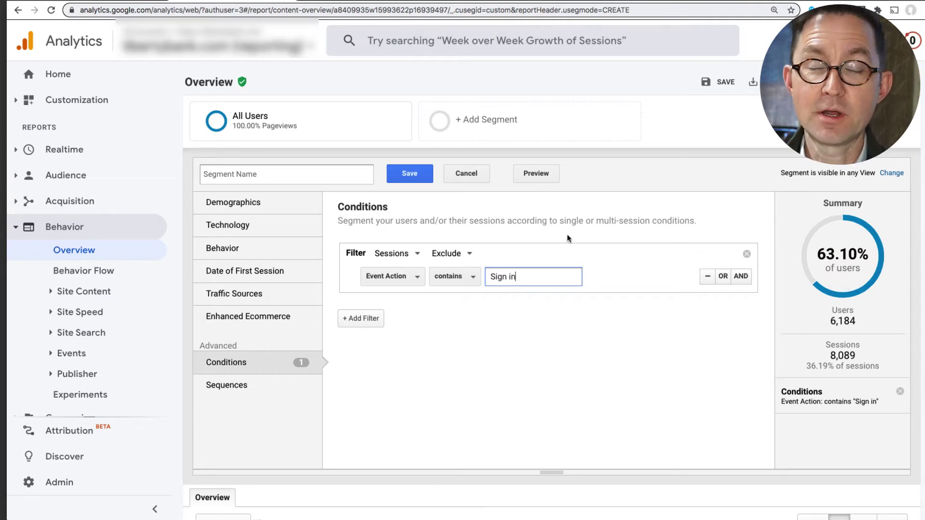
pyautogui.click(286, 178)
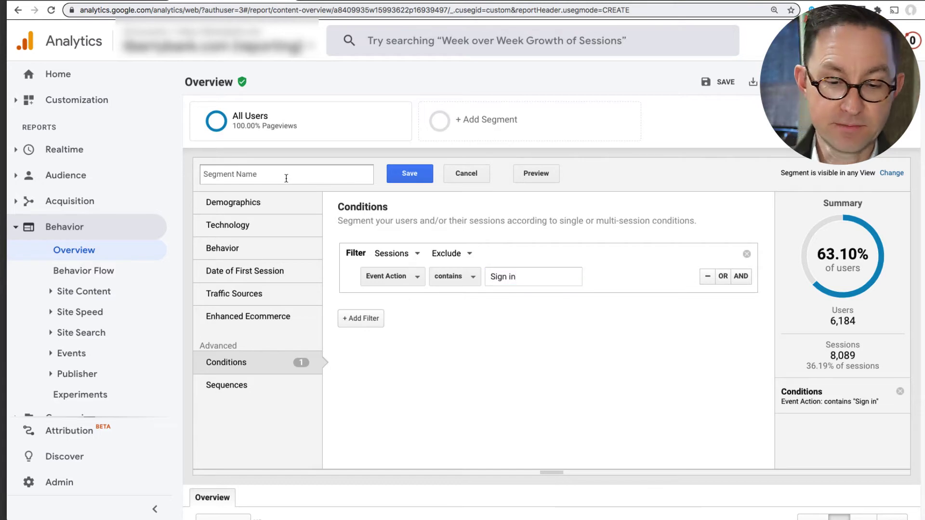
pyautogui.write('Non-L')
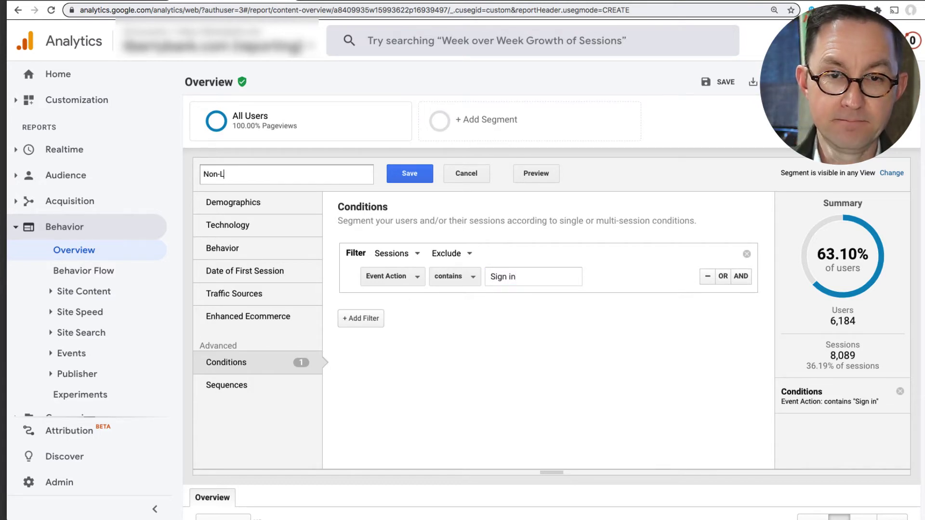
pyautogui.write('ogin Visit')
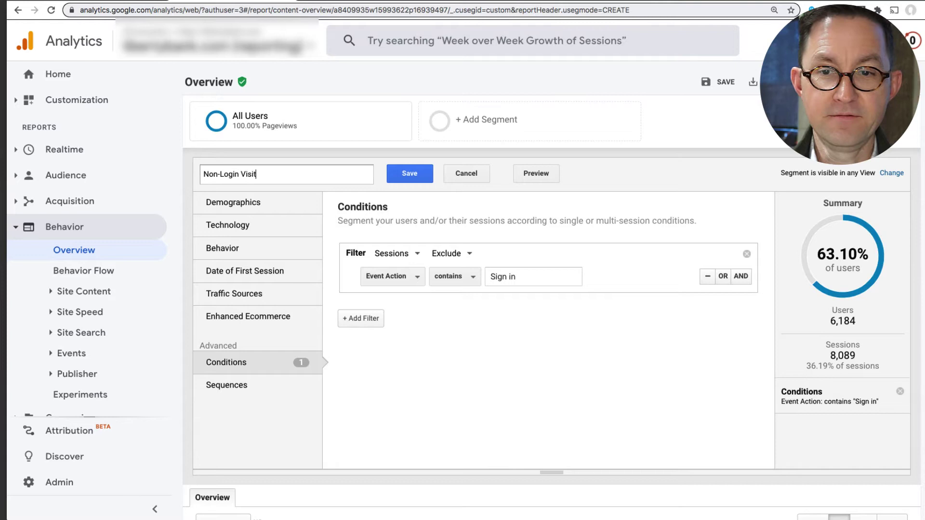
pyautogui.write('s')
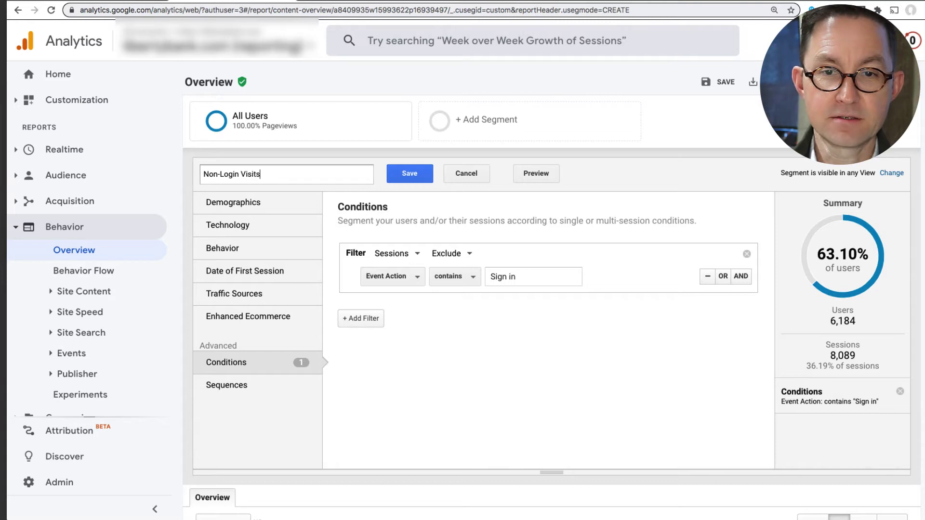
pyautogui.click(410, 175)
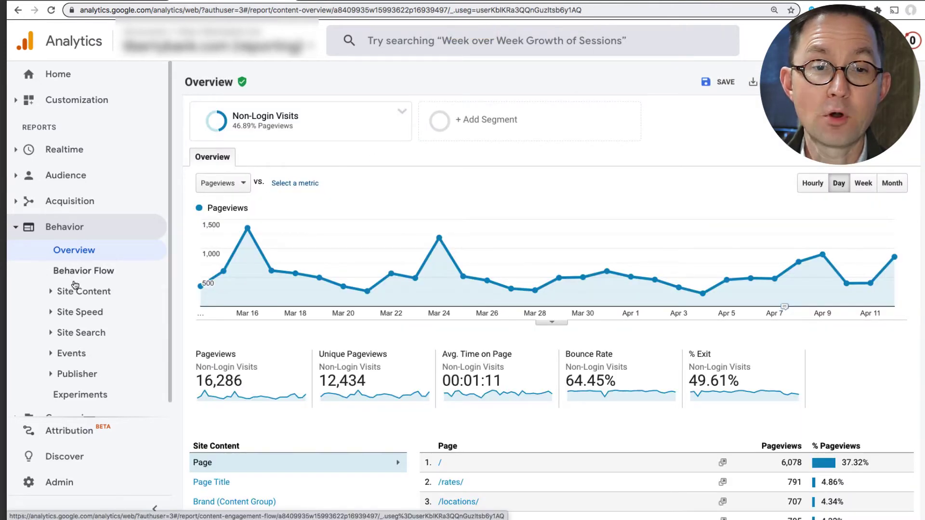
# - Bring up the Orbit Media [Default View] Acquisition > All Traffic > Channels report
pyautogui.moveTo(261, 269)
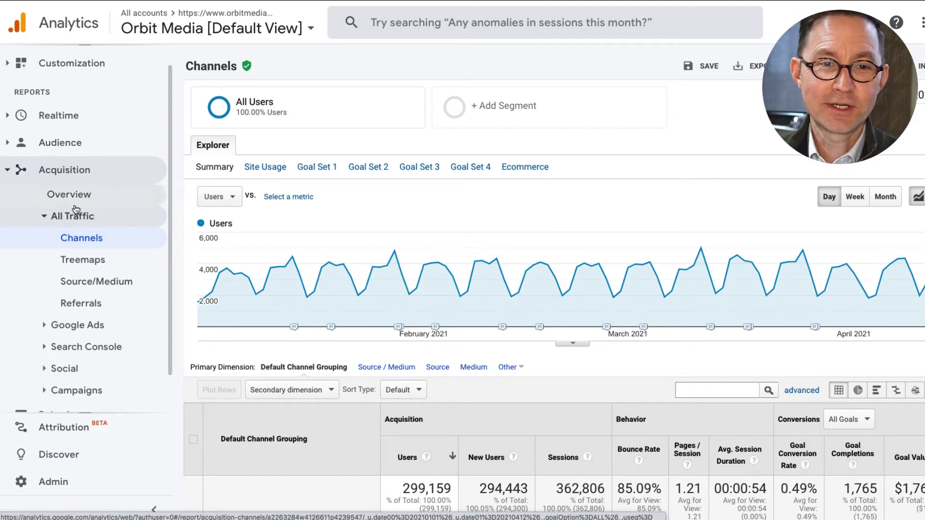
# - Open Referrals under All Traffic, showing 15,616 referral users, and expand the Social reports
pyautogui.scroll(-5, 320, 305)
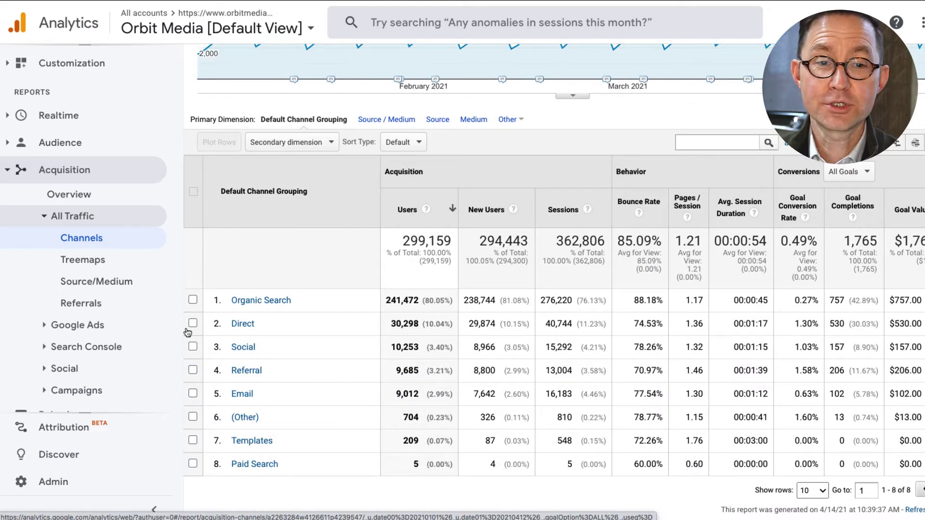
pyautogui.click(81, 305)
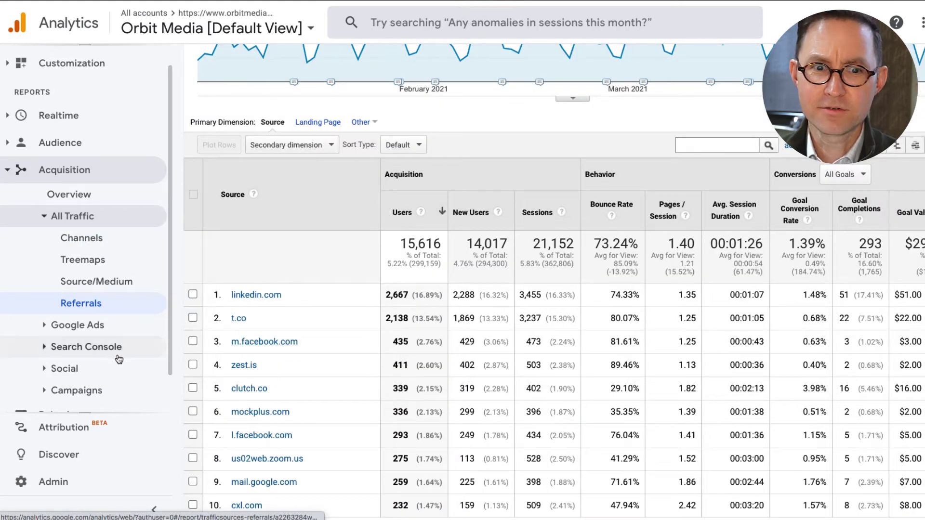
pyautogui.click(102, 368)
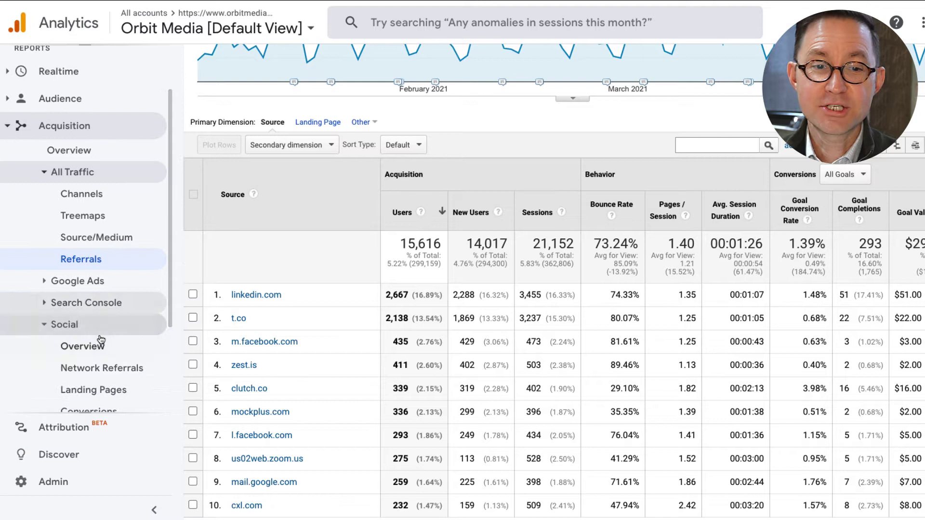
pyautogui.scroll(-3, 101, 339)
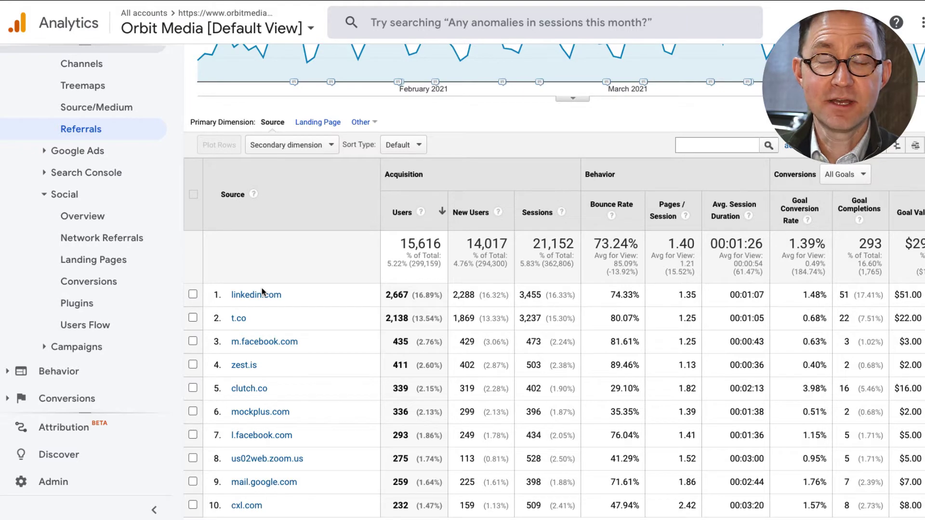
pyautogui.scroll(5, 262, 288)
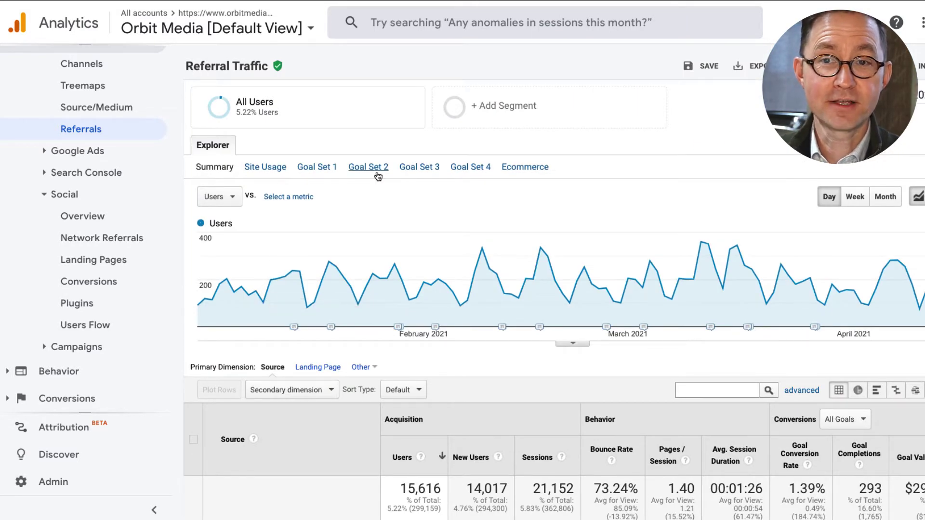
# - Open the Behavior > Site Content > All Pages report
pyautogui.click(77, 369)
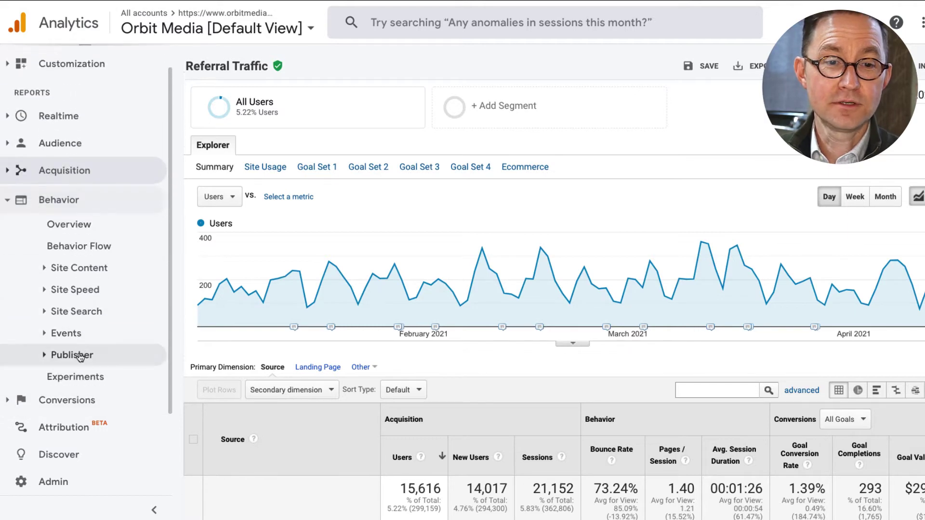
pyautogui.click(75, 267)
pyautogui.click(89, 287)
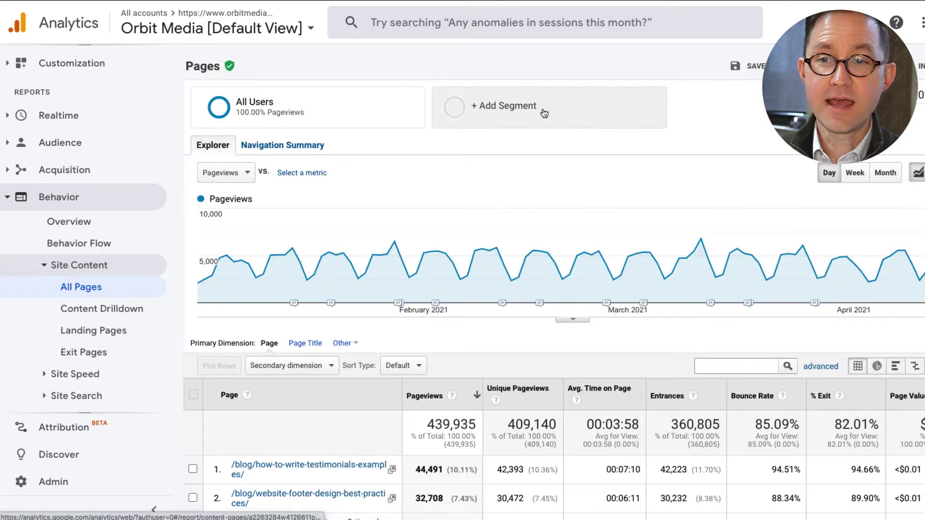
# - Browse the System segments, search for 'so', then begin a new segment
pyautogui.click(543, 113)
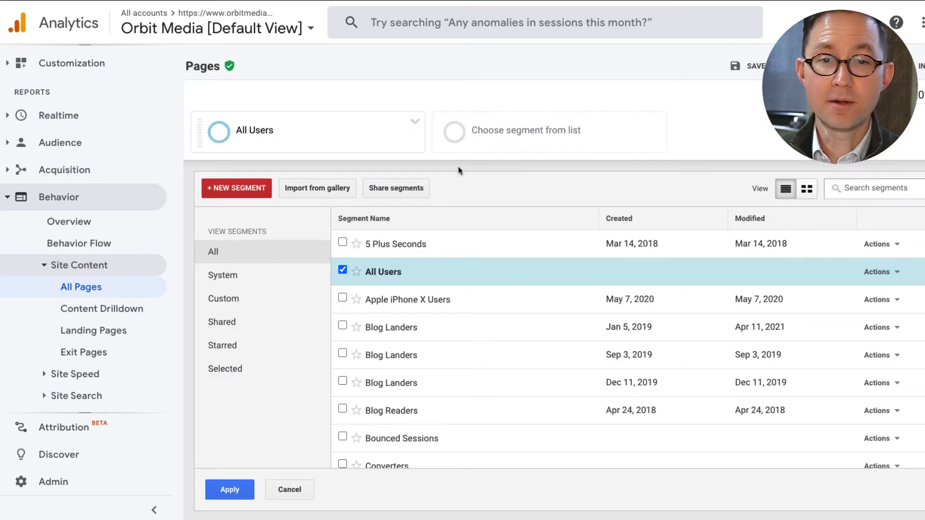
pyautogui.click(272, 270)
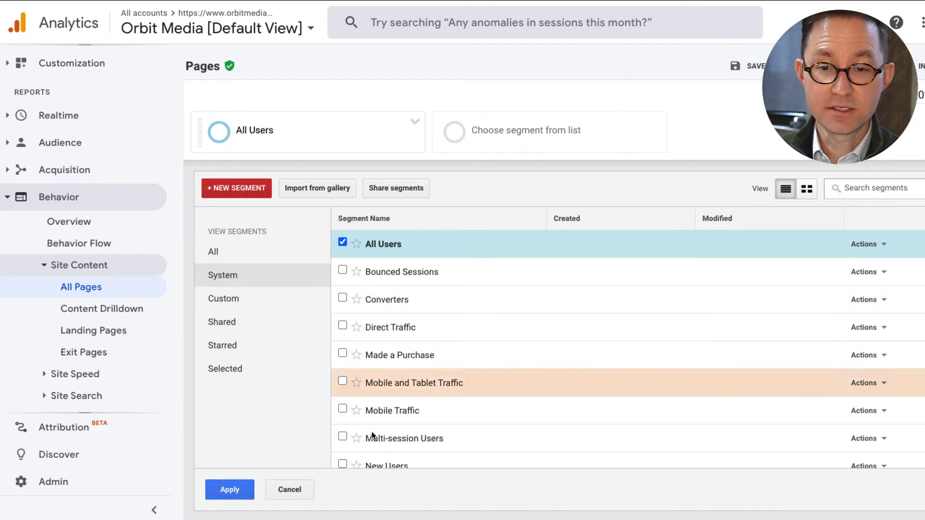
pyautogui.scroll(-7, 523, 384)
pyautogui.scroll(7, 522, 386)
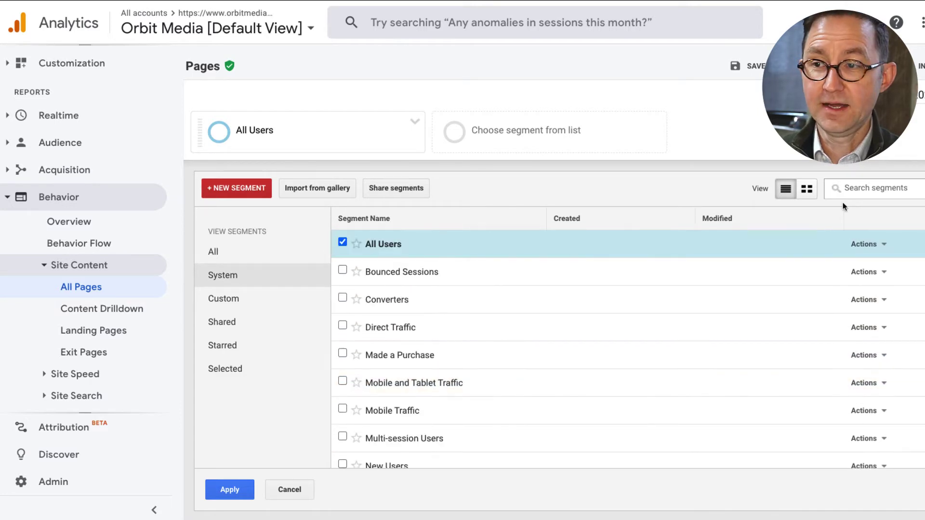
pyautogui.click(857, 192)
pyautogui.write('social')
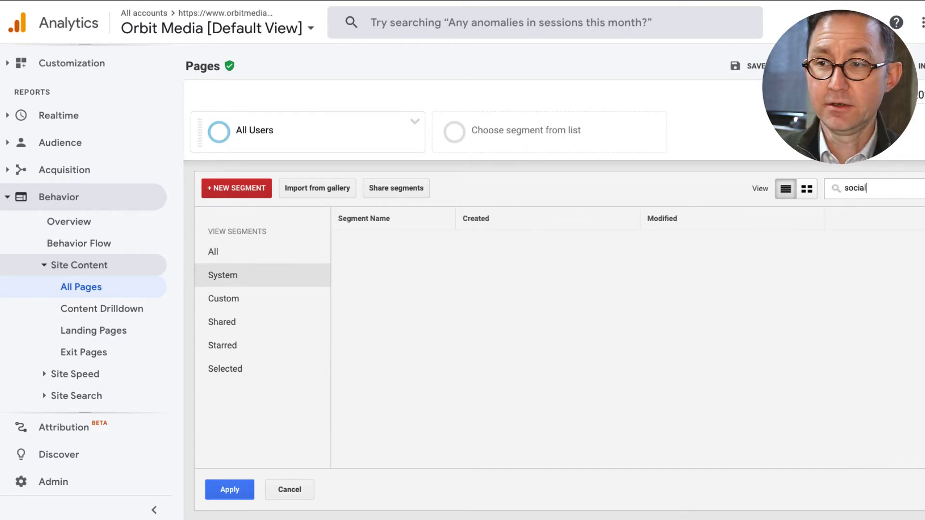
pyautogui.click(239, 191)
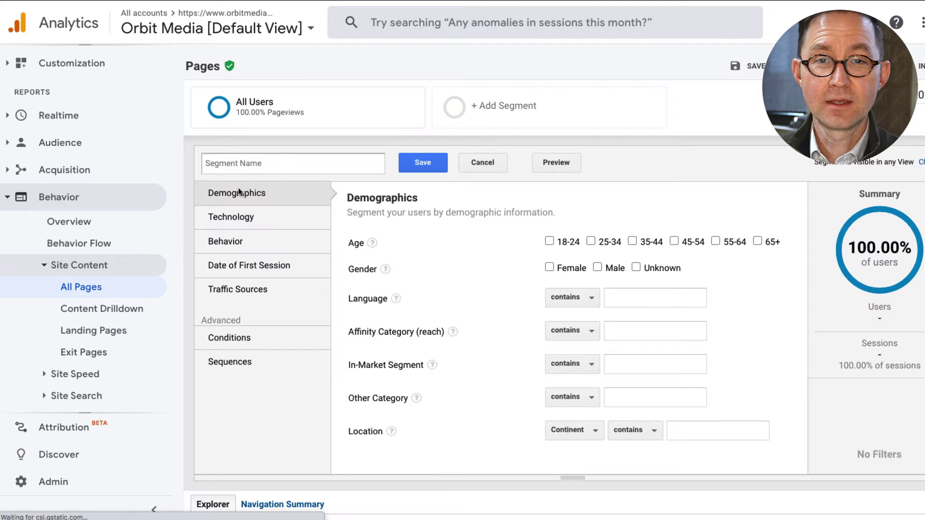
# - Add a Source / Medium condition matching the pasted social-network regex
pyautogui.click(237, 337)
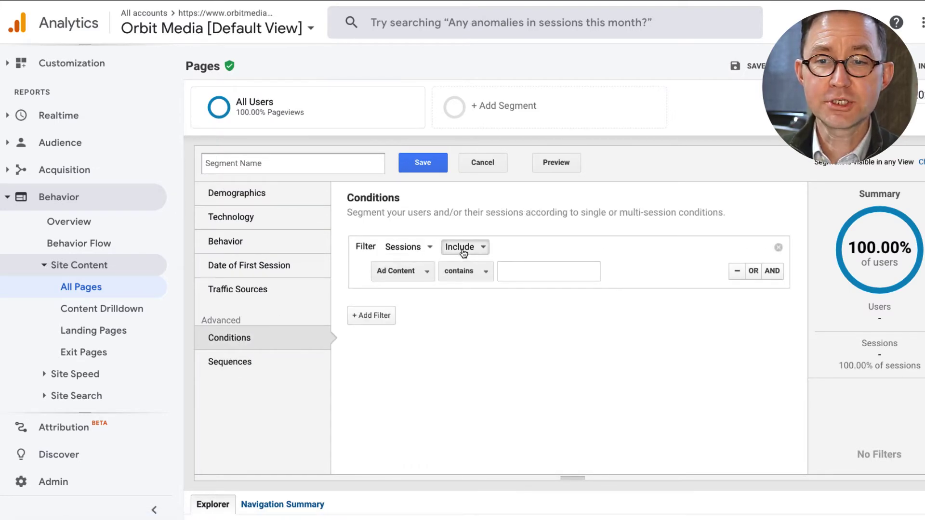
pyautogui.click(419, 271)
pyautogui.write('source')
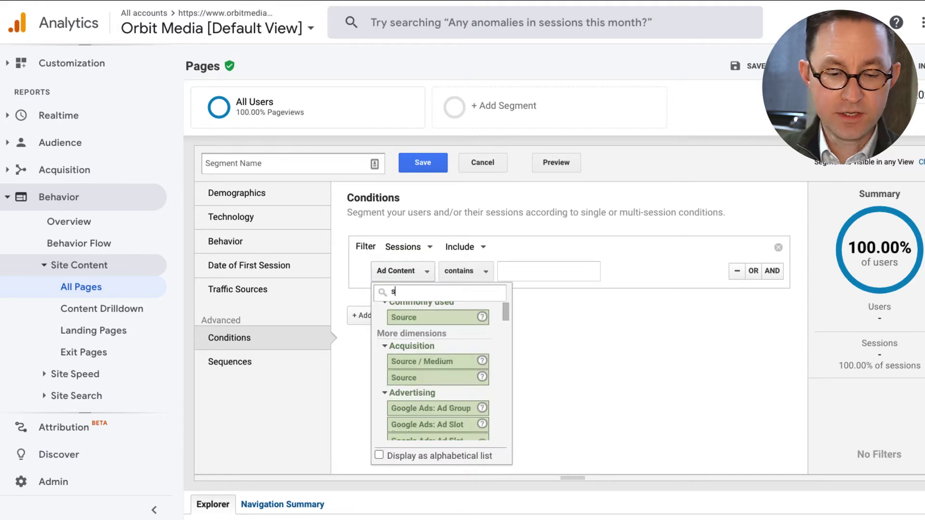
pyautogui.click(421, 361)
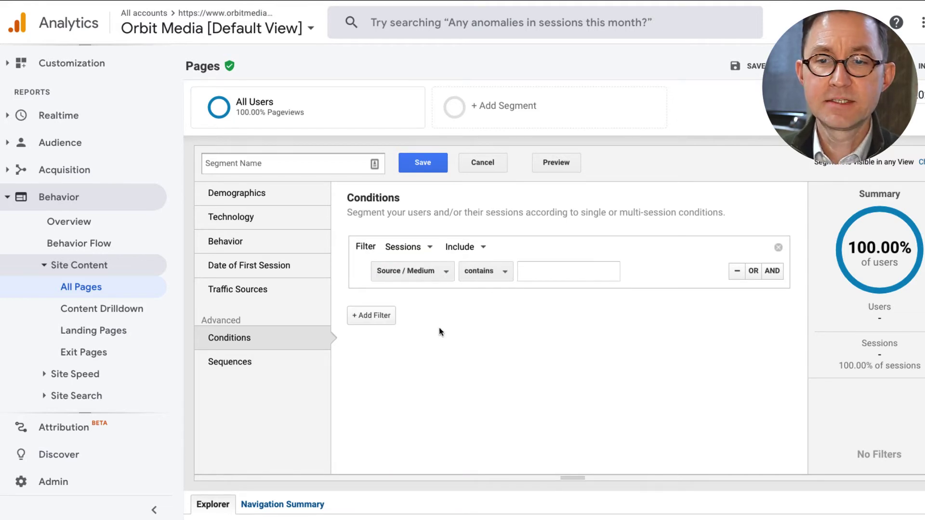
pyautogui.click(528, 274)
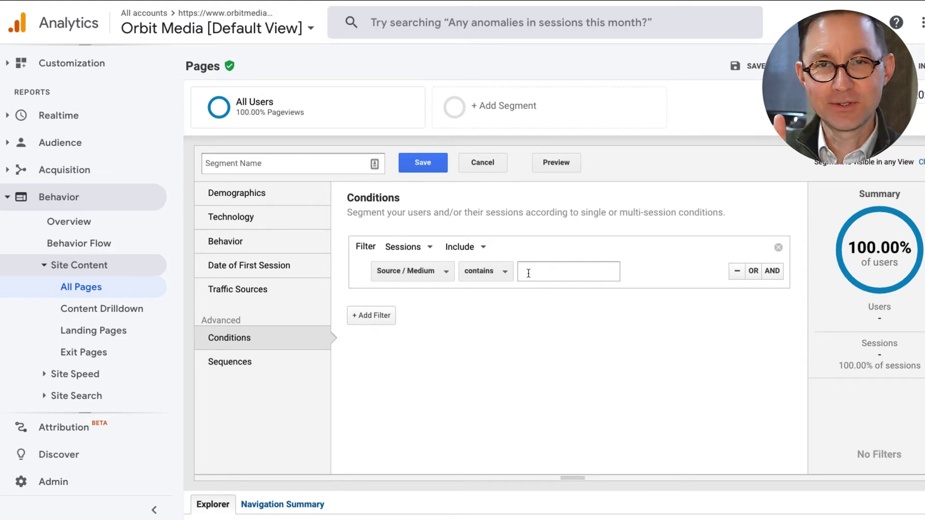
pyautogui.click(528, 273)
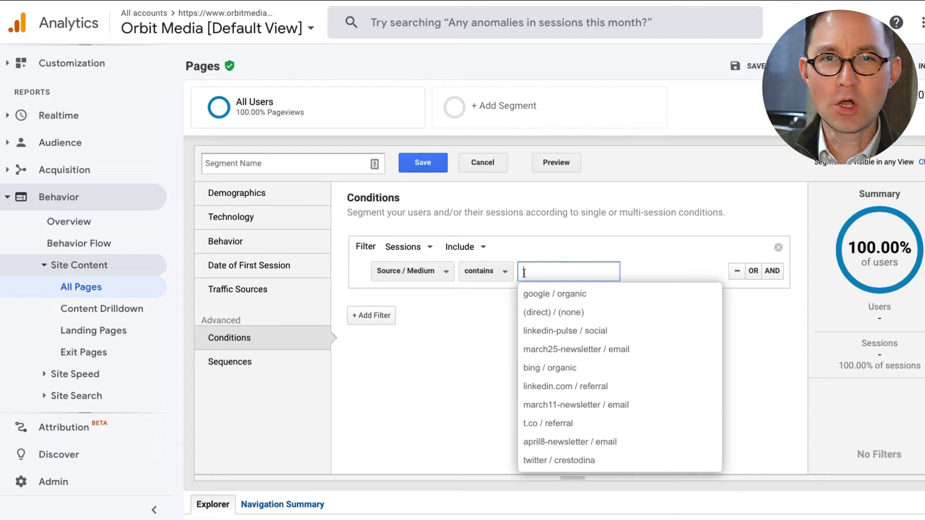
pyautogui.hotkey('ctrl', 'v')
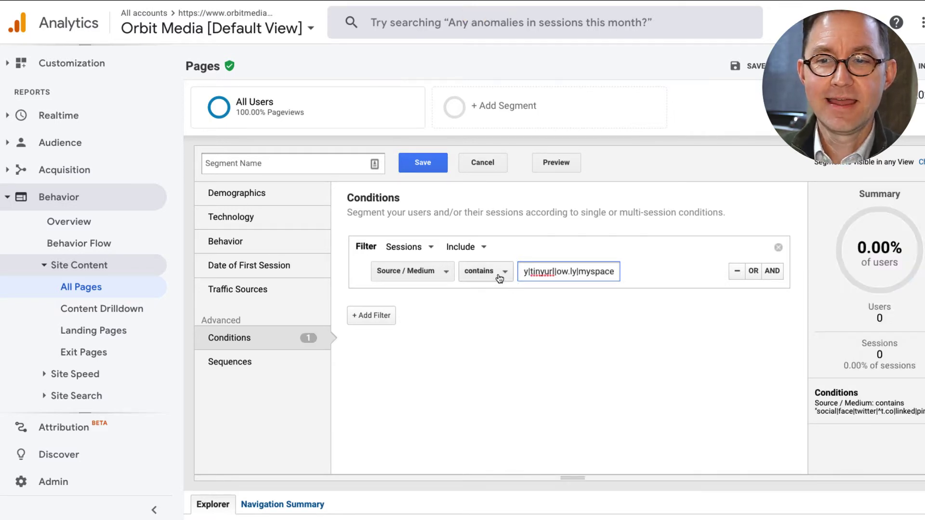
pyautogui.click(500, 278)
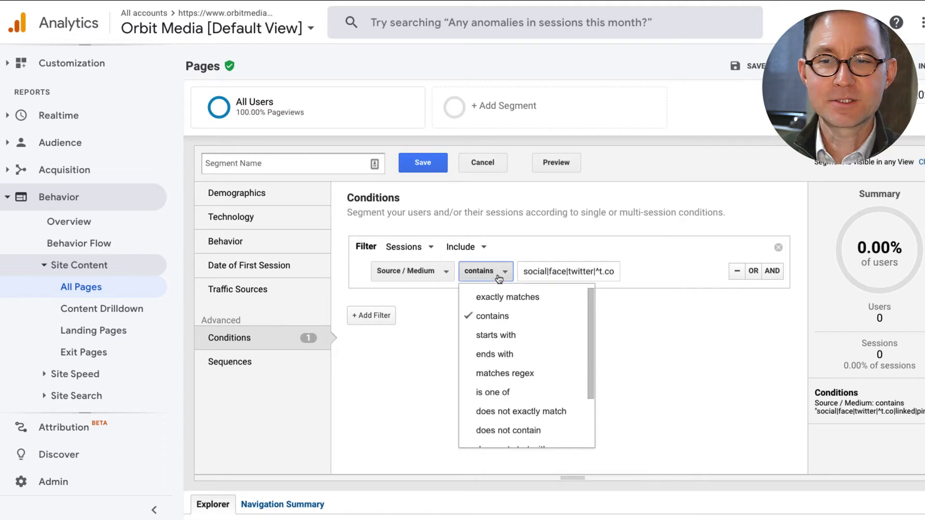
pyautogui.click(497, 373)
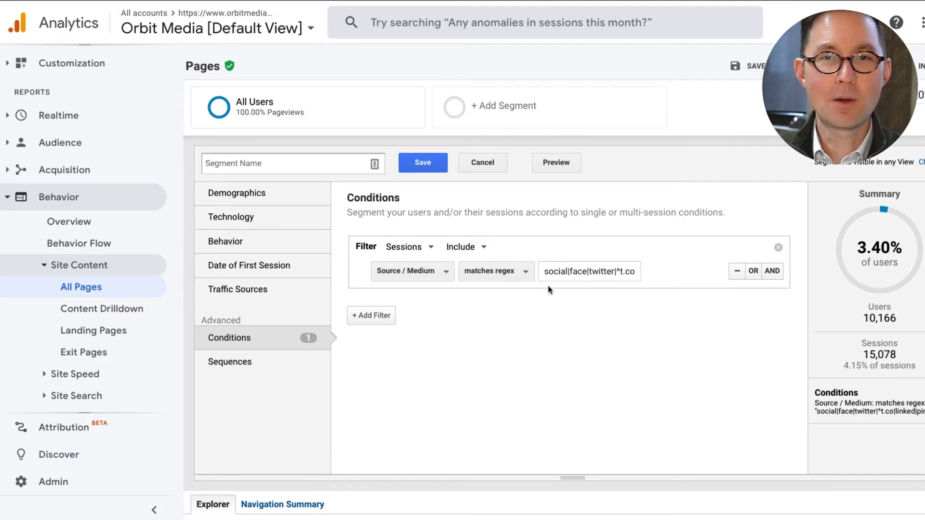
# - Check the regex pattern, name the segment Social, and save it
pyautogui.moveTo(548, 272); pyautogui.dragTo(667, 271)
pyautogui.moveTo(604, 273)
pyautogui.mouseDown()
pyautogui.moveTo(542, 273)
pyautogui.moveTo(607, 274)
pyautogui.mouseUp()
pyautogui.click(604, 273)
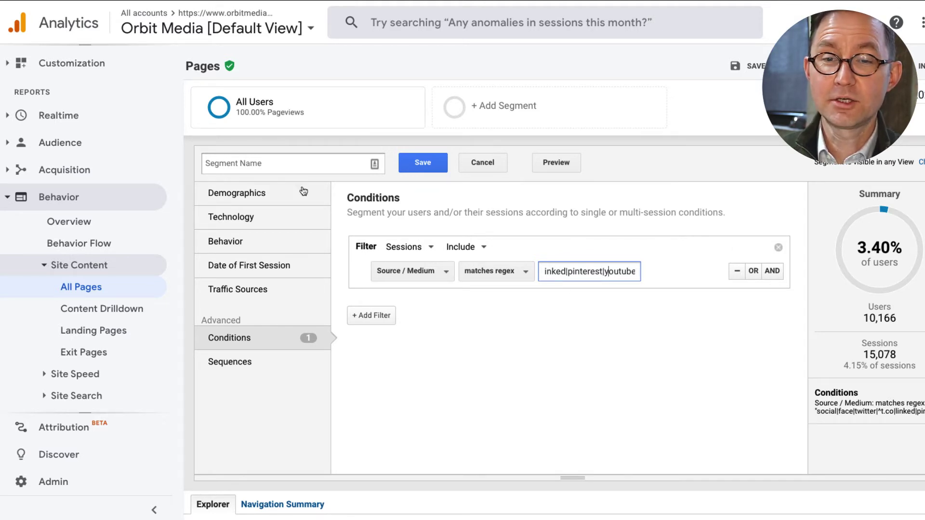
pyautogui.click(286, 159)
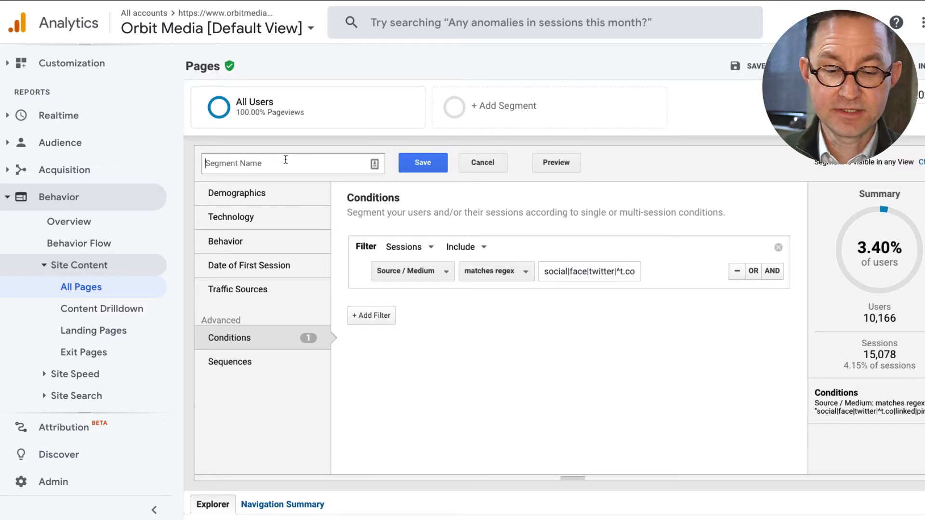
pyautogui.write('Social')
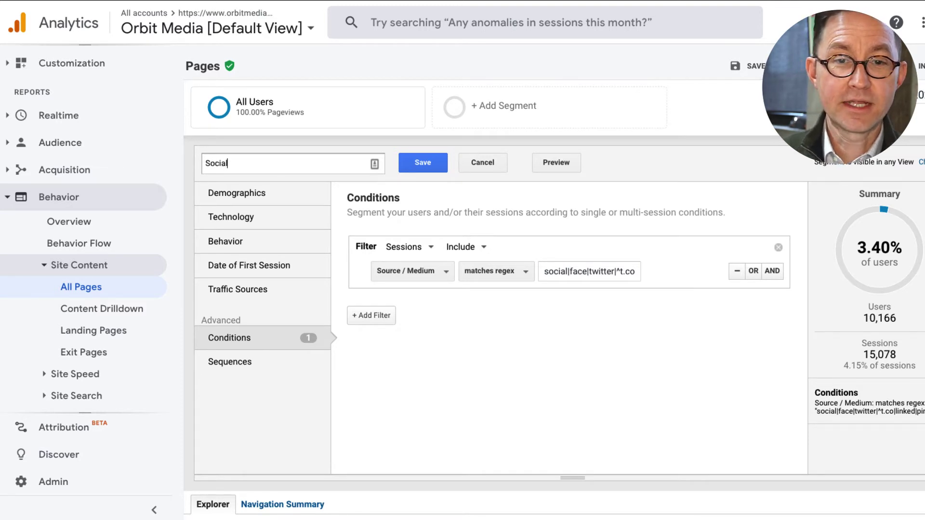
pyautogui.click(439, 163)
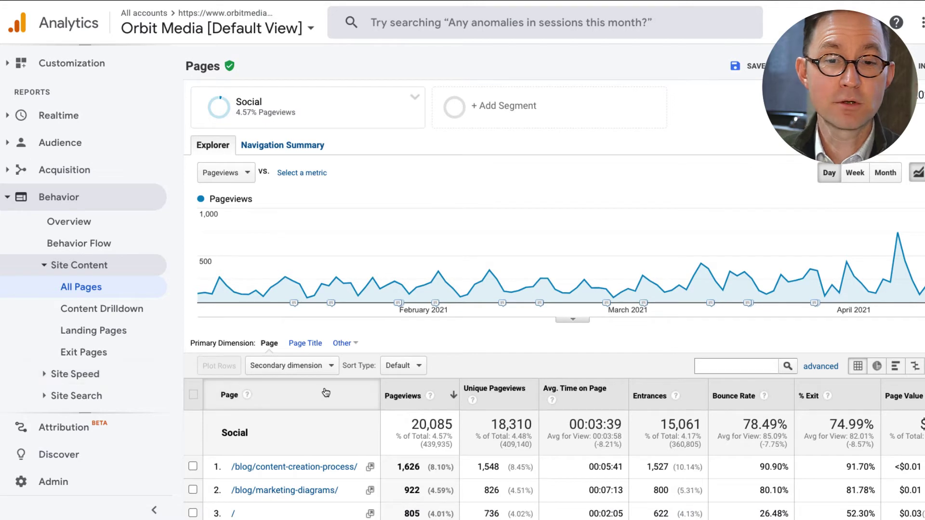
# - Search the All Pages table for 'blog' to list only blog pages
pyautogui.scroll(-2, 325, 400)
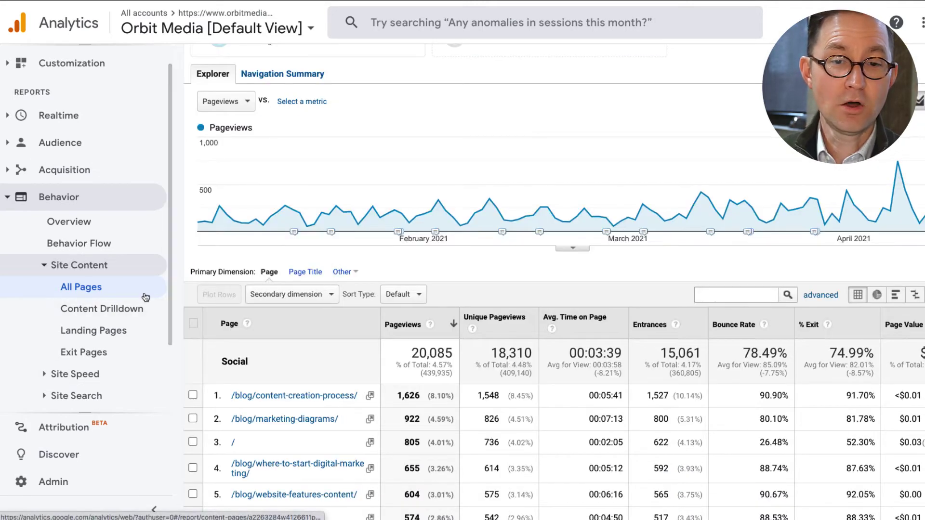
pyautogui.scroll(-5, 347, 413)
pyautogui.scroll(6, 347, 414)
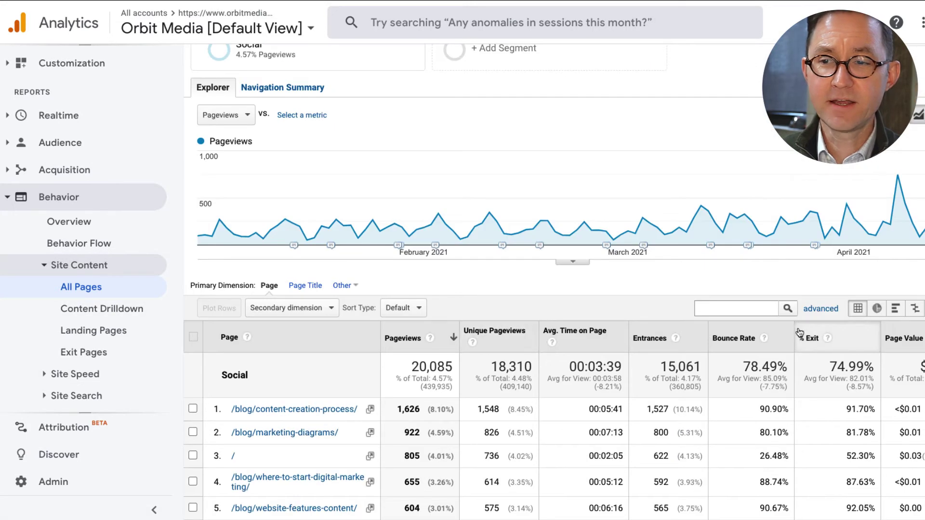
pyautogui.write('bl')
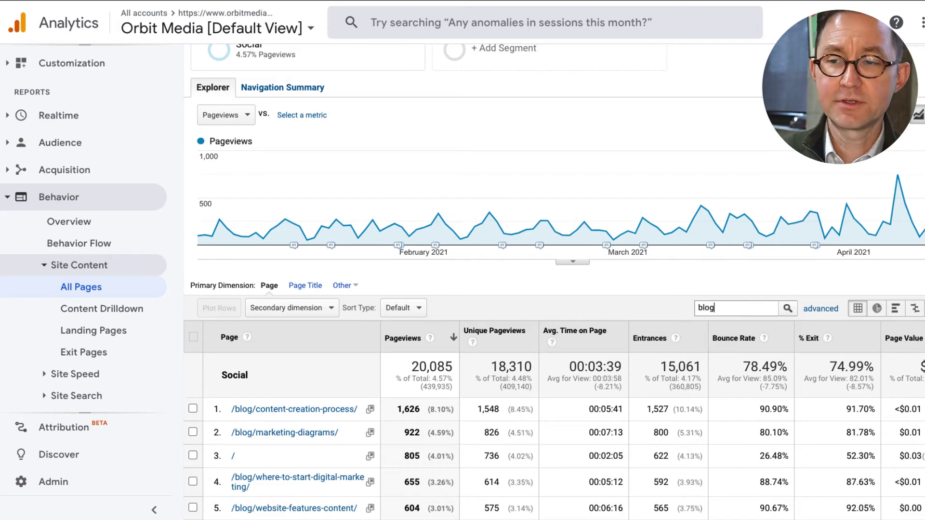
pyautogui.write('og')
pyautogui.press('Return')
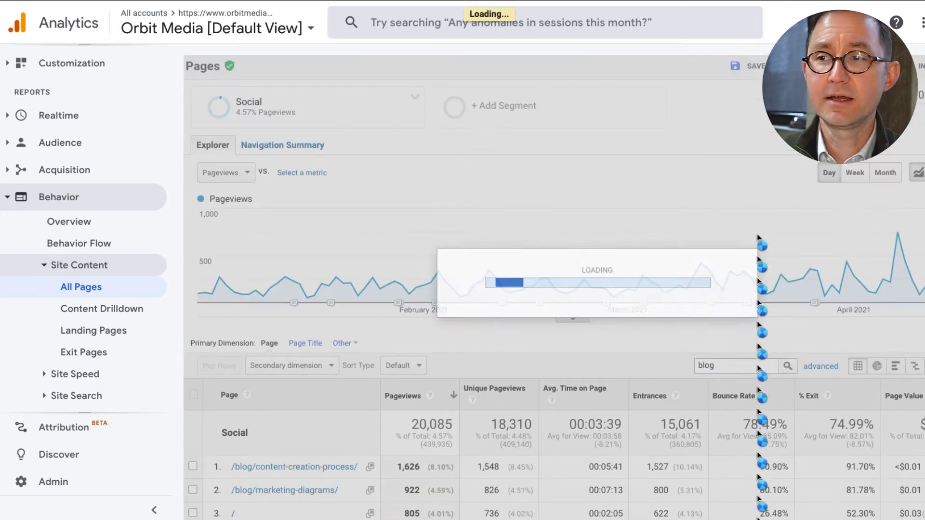
pyautogui.scroll(-5, 412, 296)
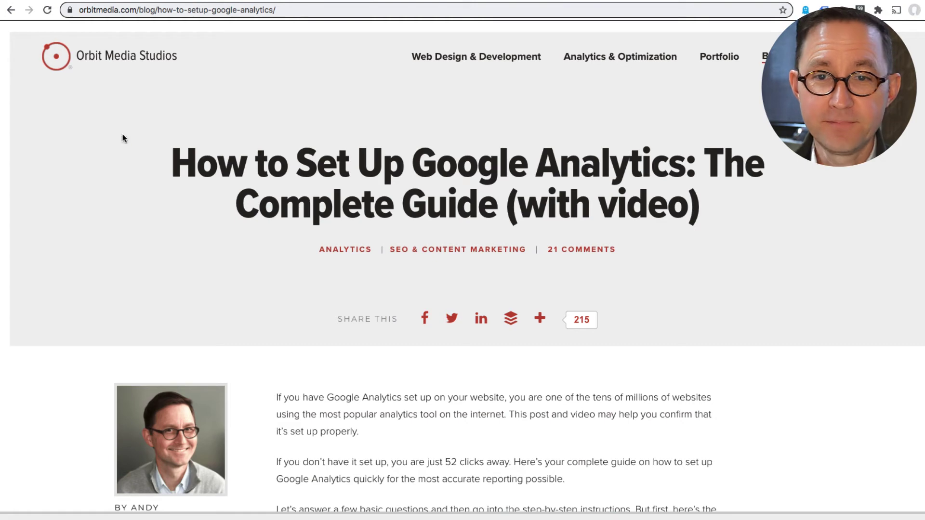
# - Scroll the Google Analytics guide to its YouTube embed, then switch to the Tag Manager tags list
pyautogui.scroll(-10, 383, 199)
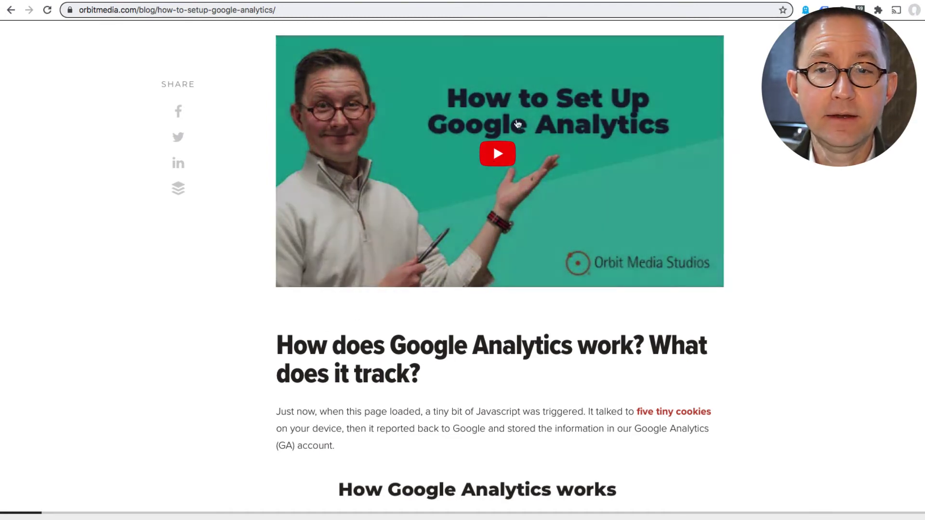
pyautogui.scroll(10, 233, 224)
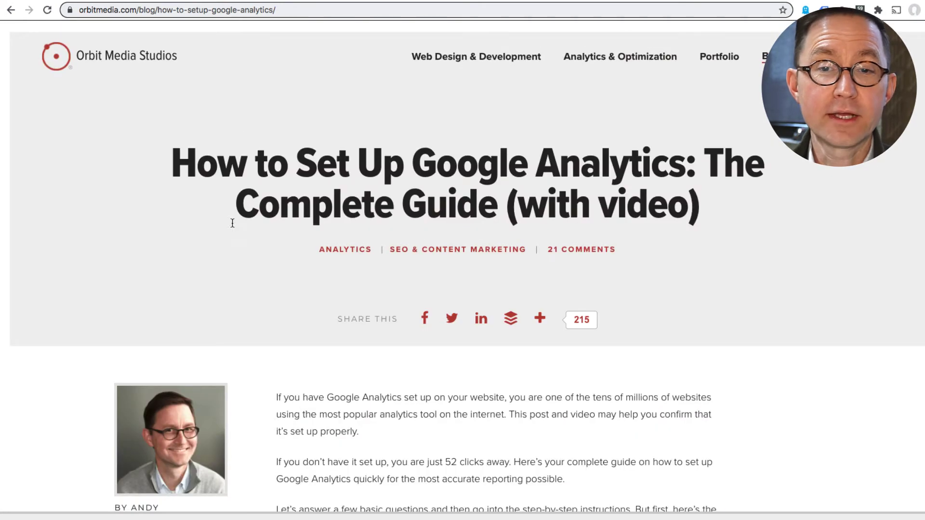
pyautogui.scroll(-8, 261, 160)
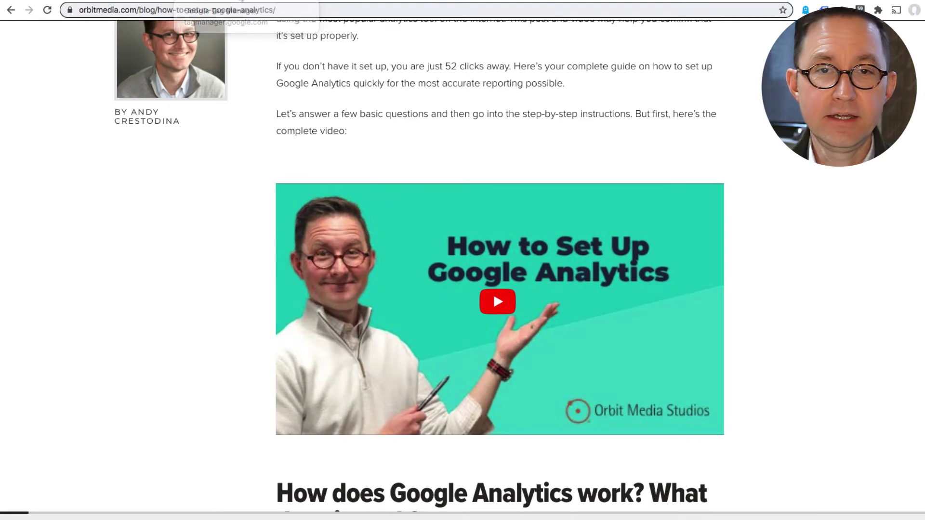
pyautogui.click(278, 10)
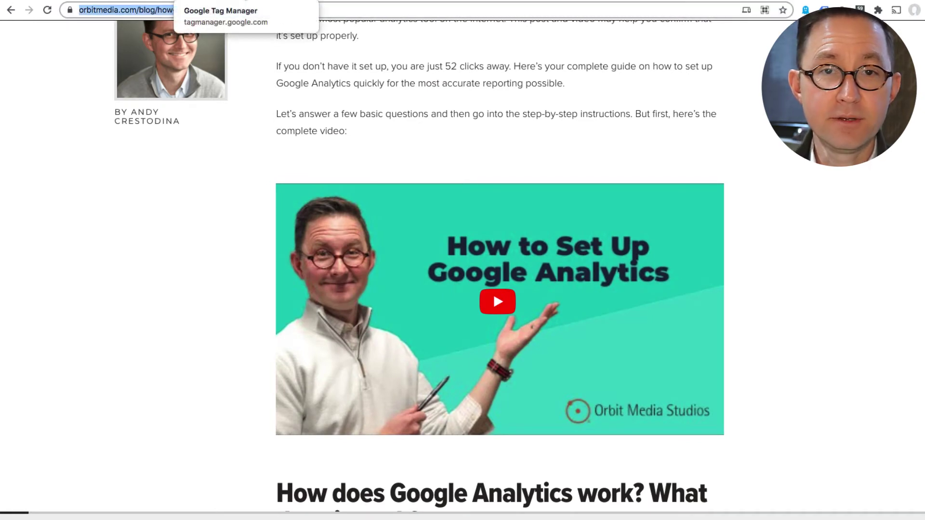
pyautogui.click(221, 1)
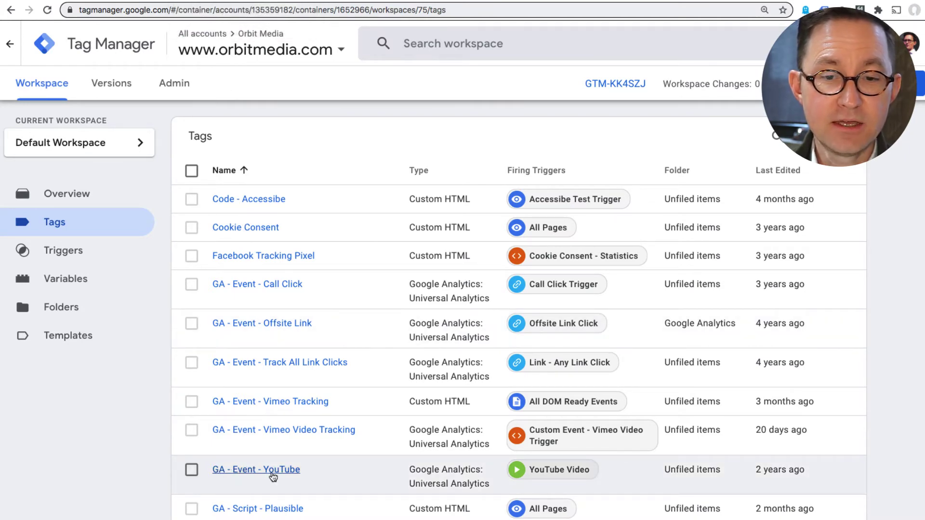
pyautogui.click(273, 475)
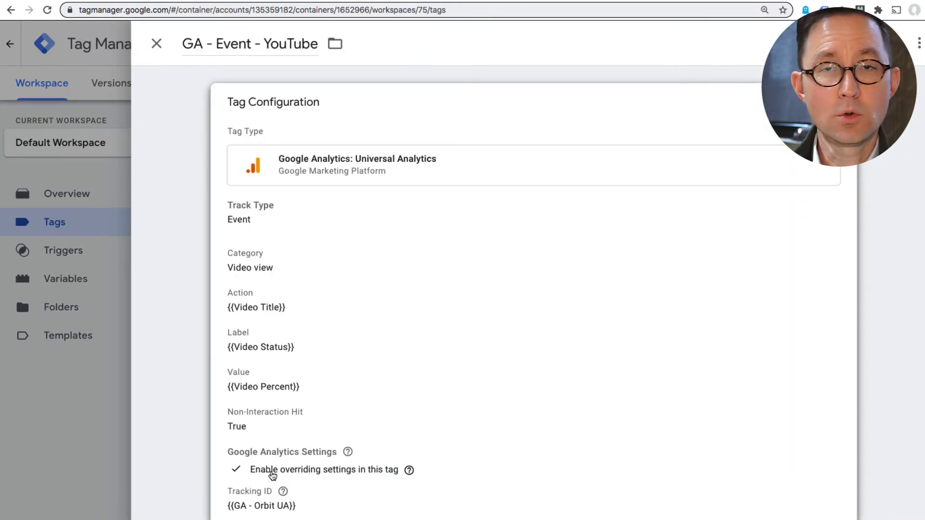
pyautogui.click(156, 43)
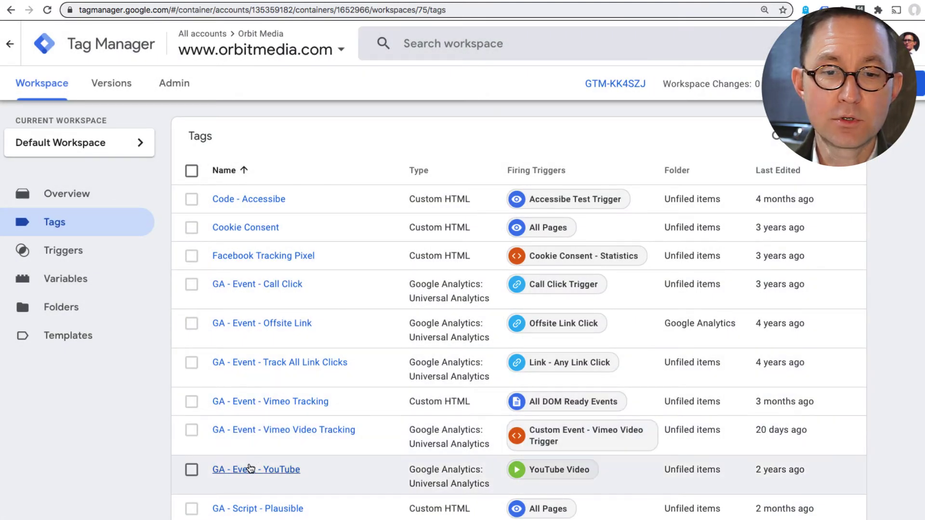
pyautogui.click(250, 469)
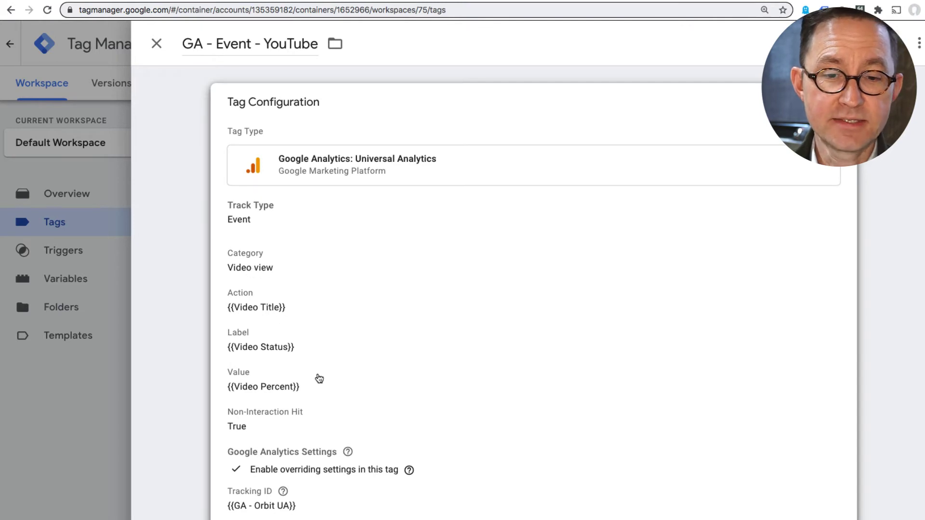
pyautogui.scroll(-2, 331, 447)
pyautogui.click(340, 516)
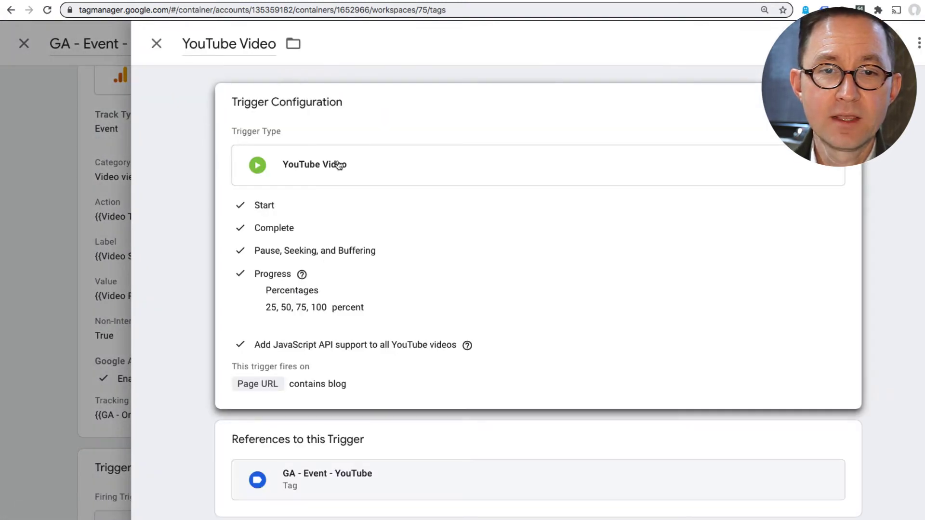
pyautogui.click(469, 282)
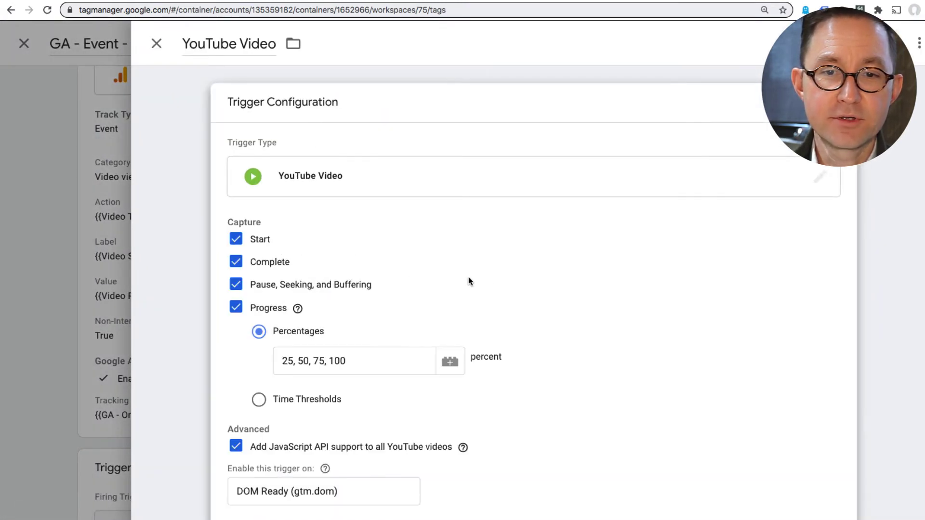
pyautogui.scroll(-2, 446, 338)
pyautogui.moveTo(468, 341)
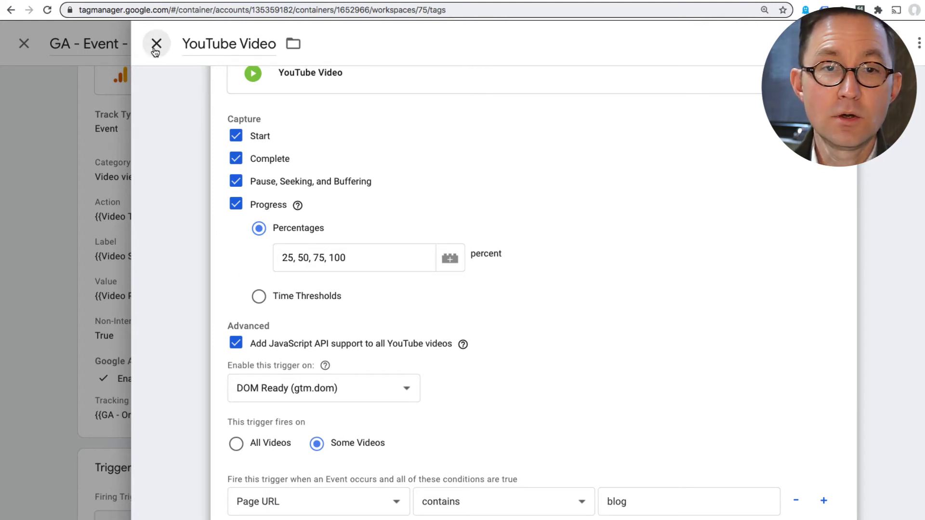
pyautogui.click(157, 45)
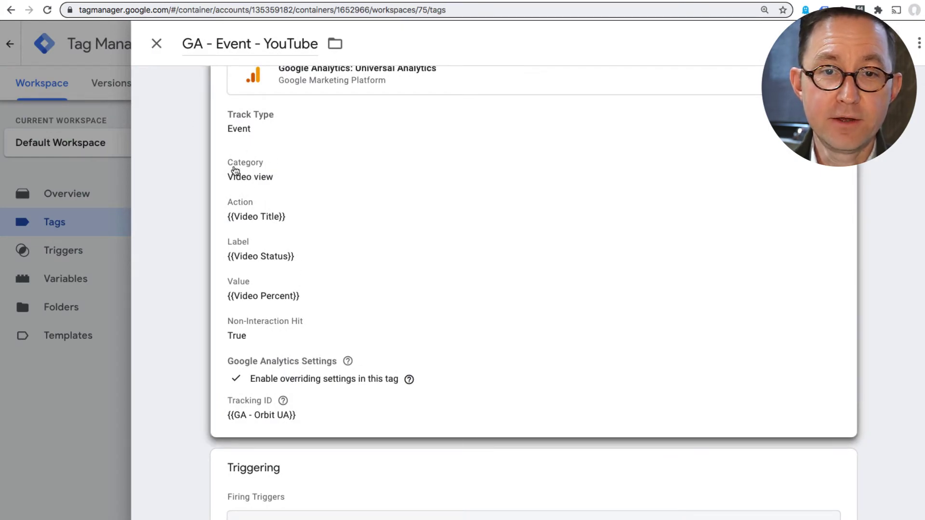
pyautogui.click(157, 44)
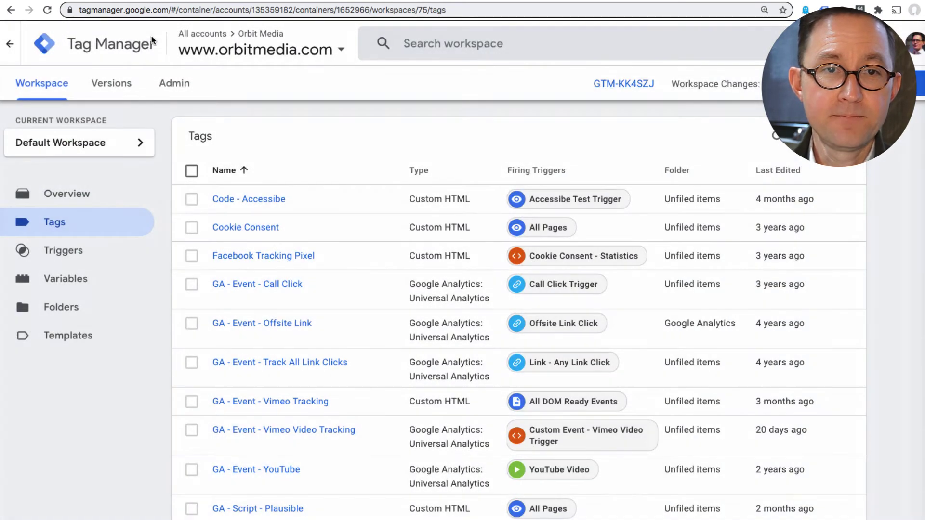
# - Return to the Google Analytics Events Overview report and scroll to its top
pyautogui.click(140, 1)
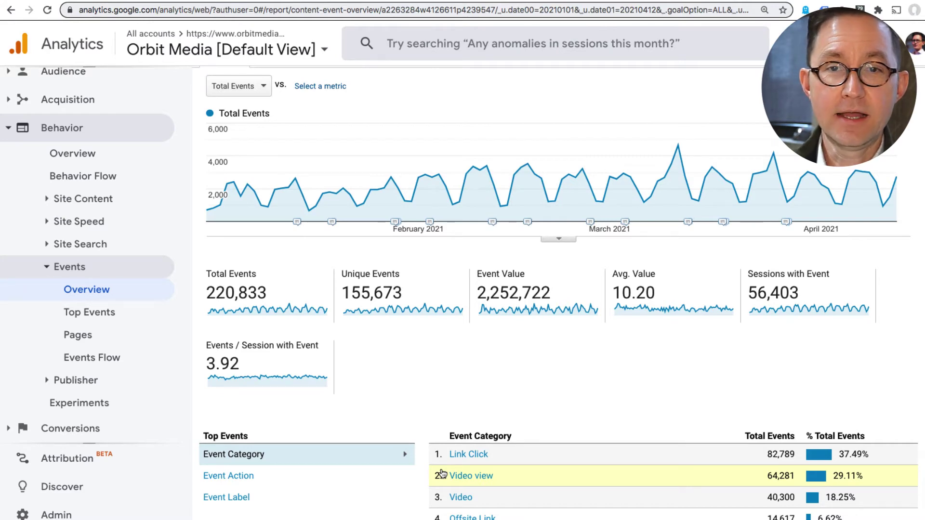
pyautogui.scroll(3, 445, 432)
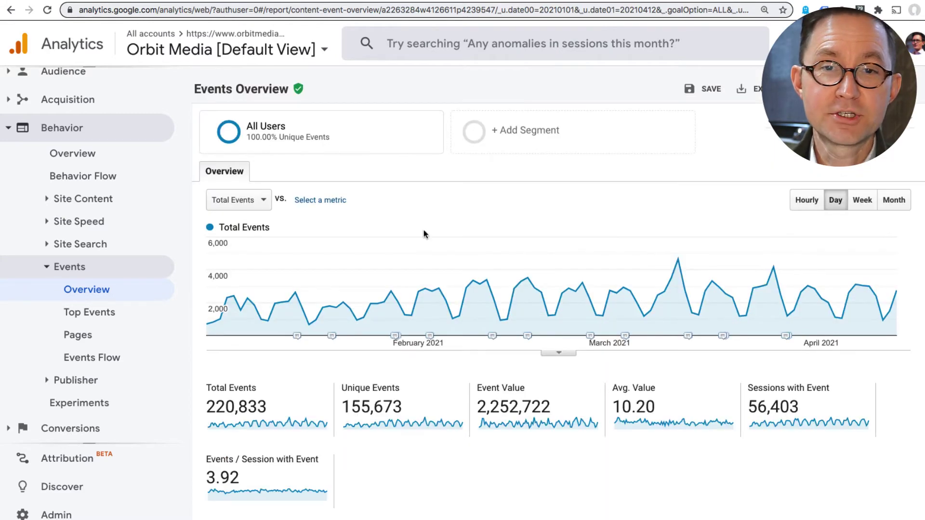
# - Start a new segment with the condition Event Category contains 'Video view'
pyautogui.click(511, 138)
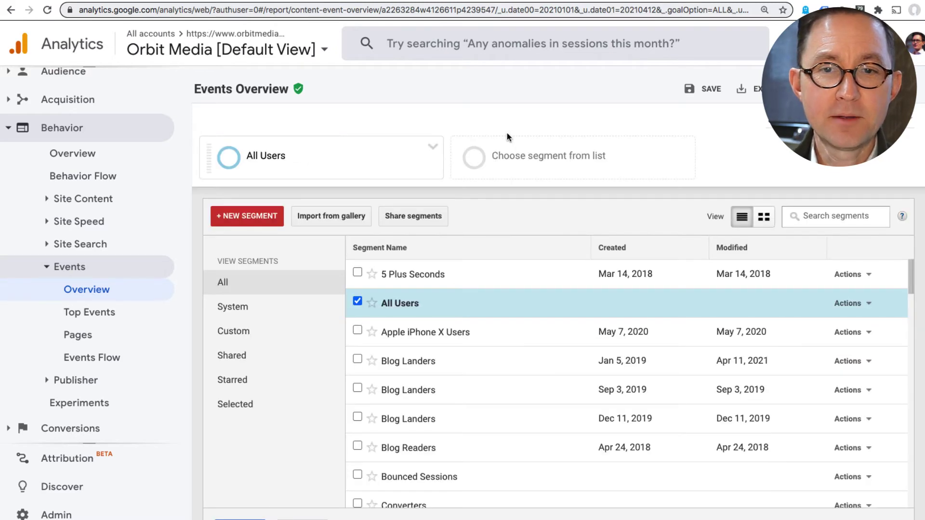
pyautogui.click(249, 223)
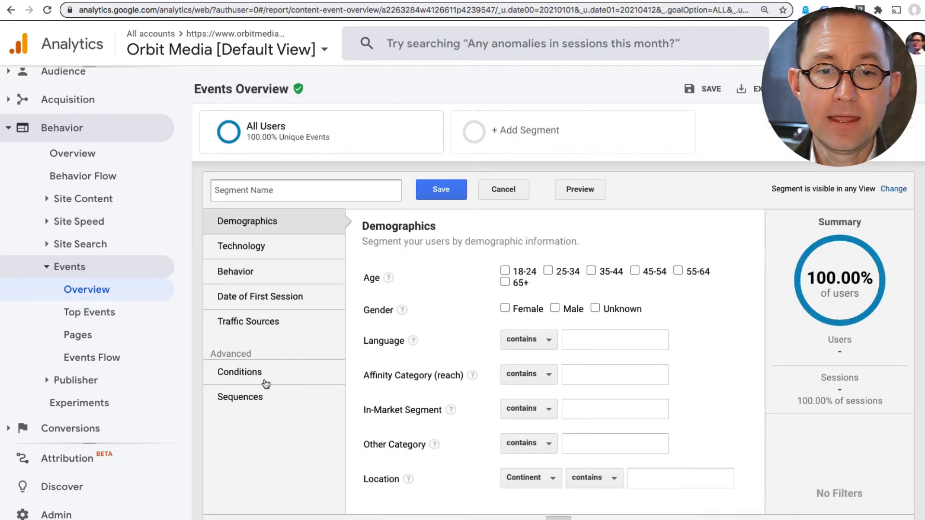
pyautogui.click(261, 374)
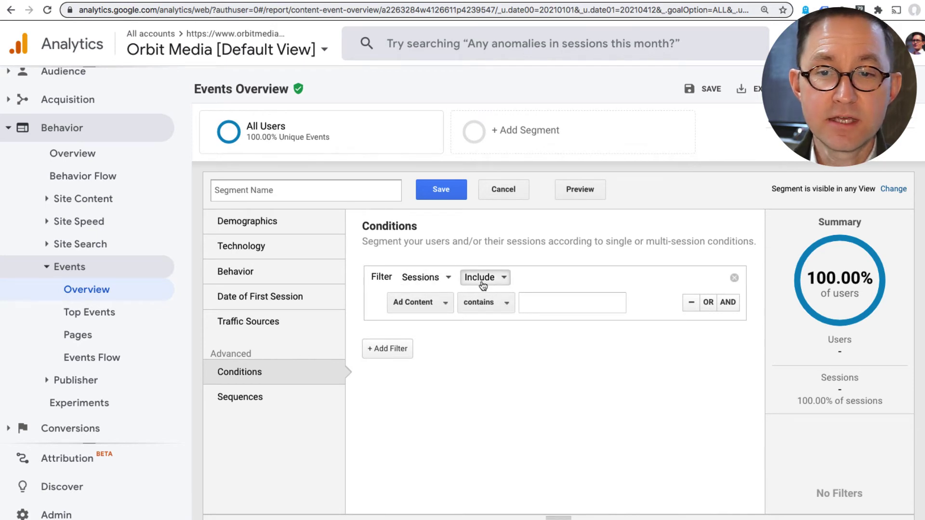
pyautogui.click(434, 302)
pyautogui.write('event cat')
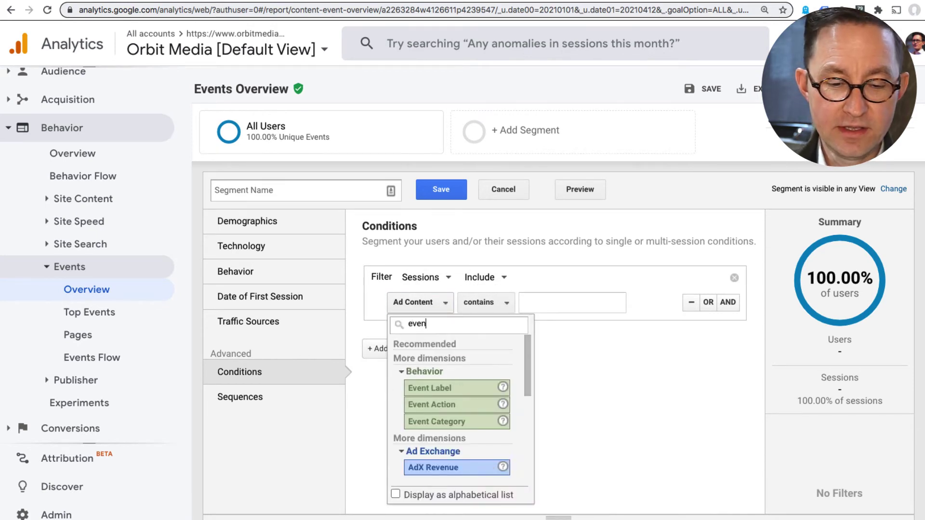
pyautogui.click(436, 388)
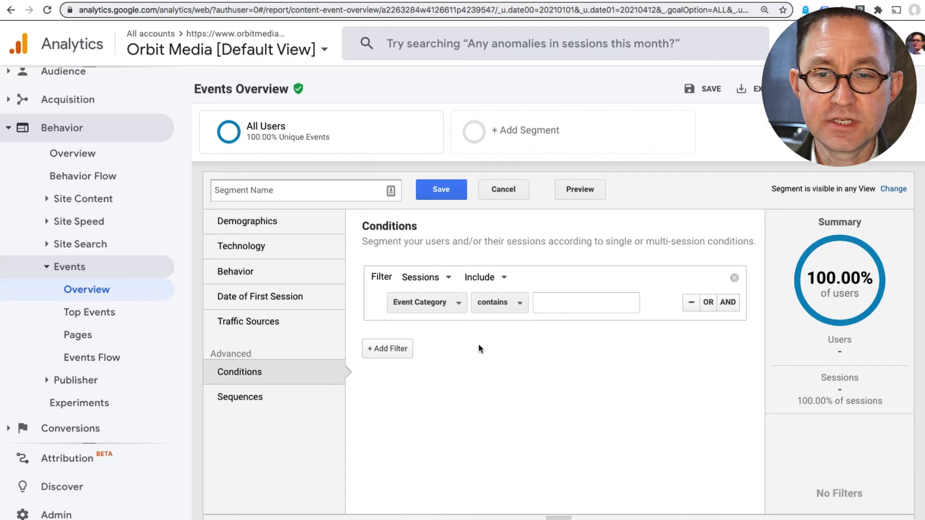
pyautogui.click(553, 303)
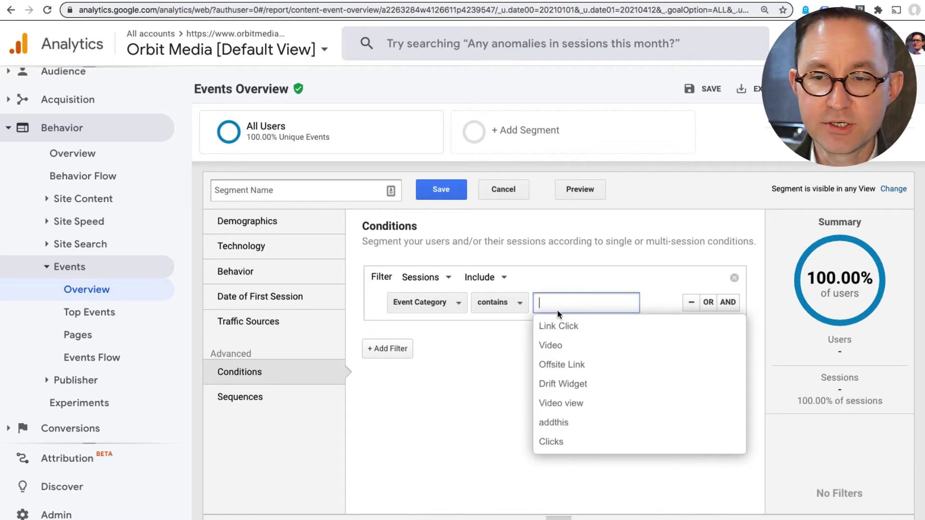
pyautogui.click(562, 404)
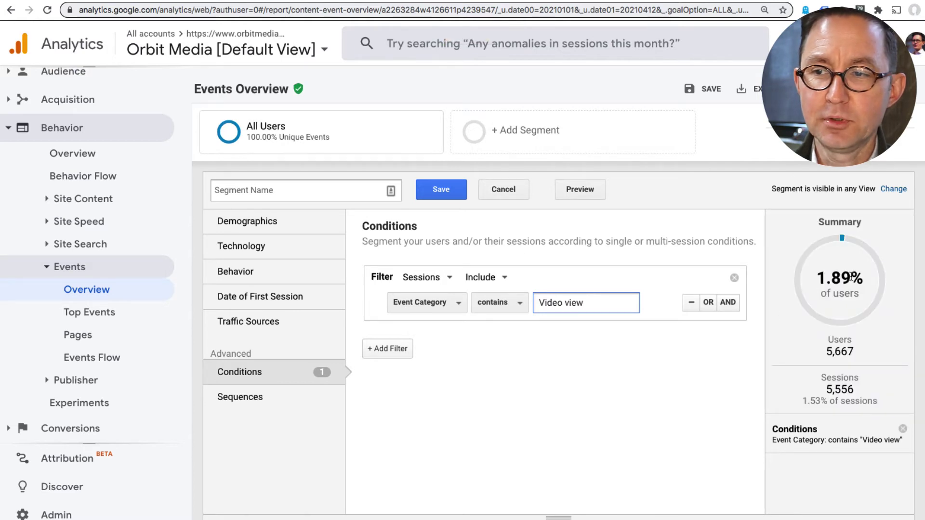
# - Name the segment Video Watchers and save it
pyautogui.click(307, 192)
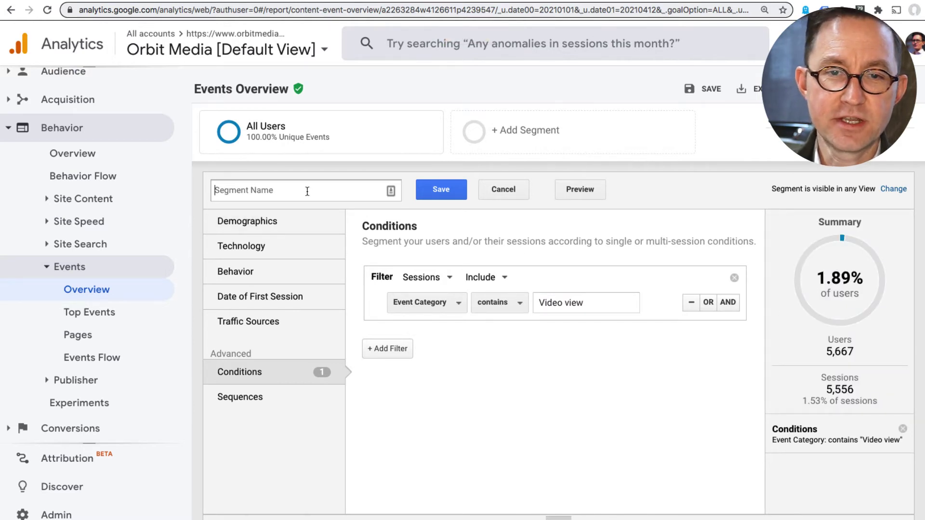
pyautogui.write('Video Watchers')
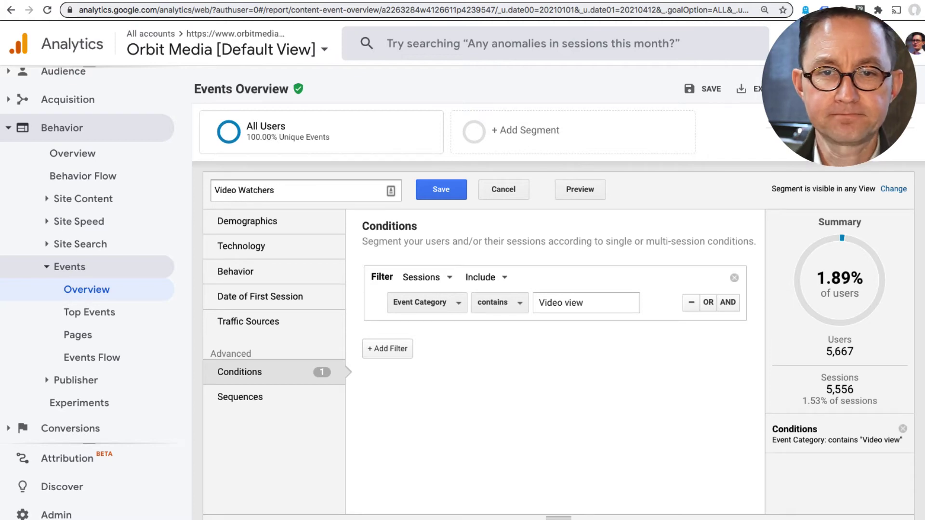
pyautogui.click(443, 193)
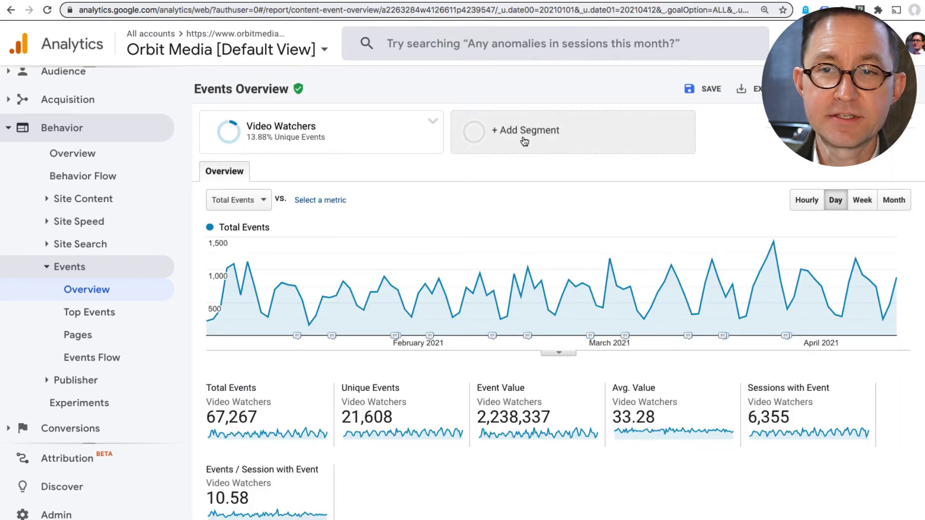
# - Start another new segment whose condition is set to Exclude
pyautogui.click(524, 141)
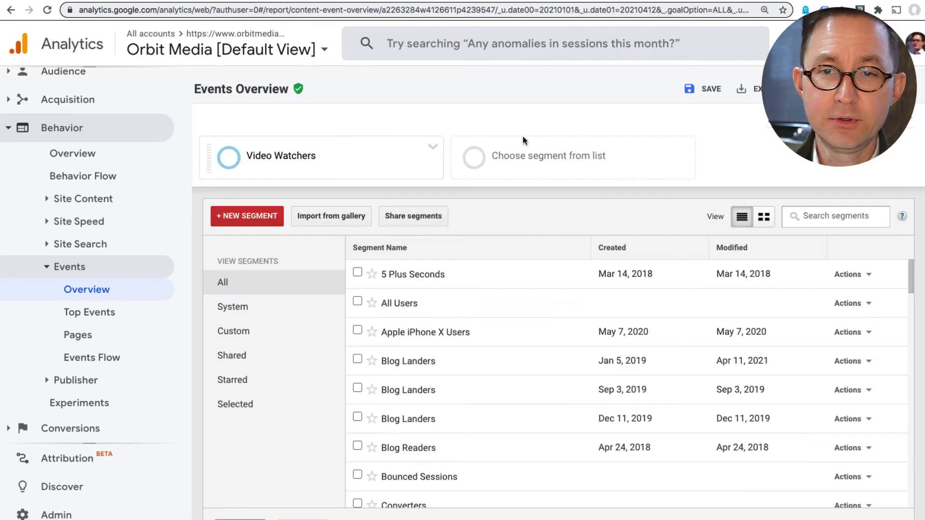
pyautogui.click(245, 221)
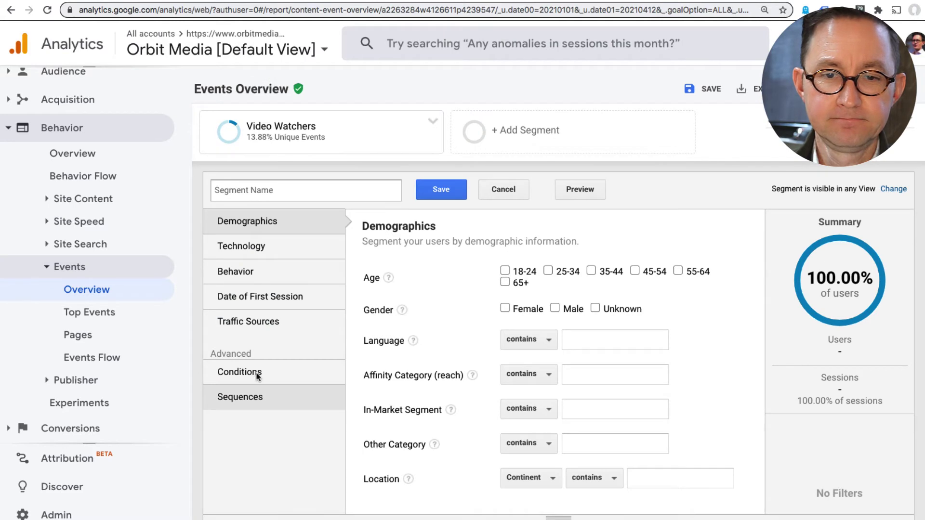
pyautogui.click(254, 374)
pyautogui.click(481, 277)
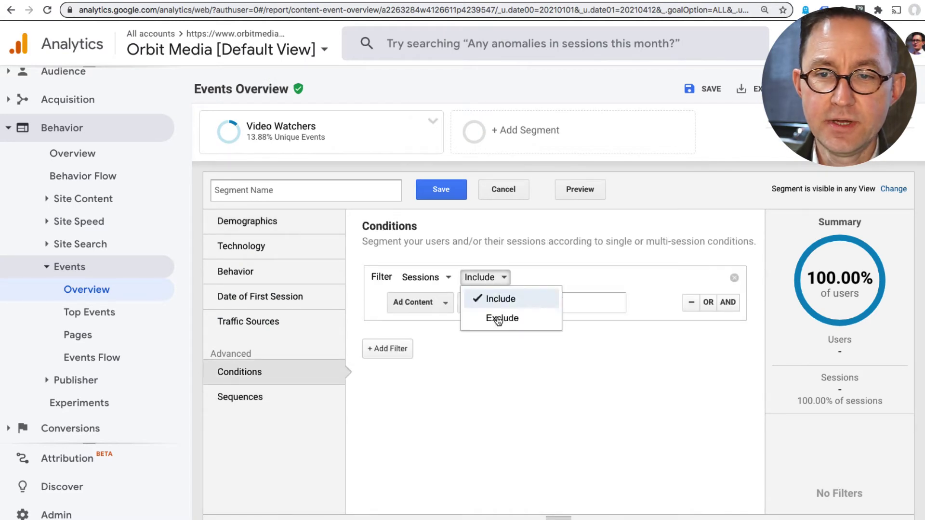
pyautogui.click(487, 319)
# - Set the excluded condition to Event Category containing 'Video view'
pyautogui.click(432, 313)
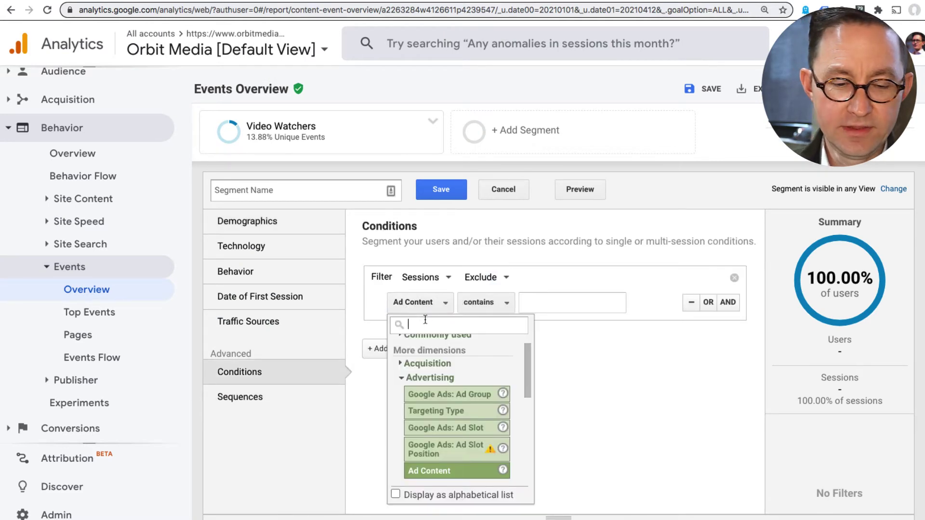
pyautogui.write('cate')
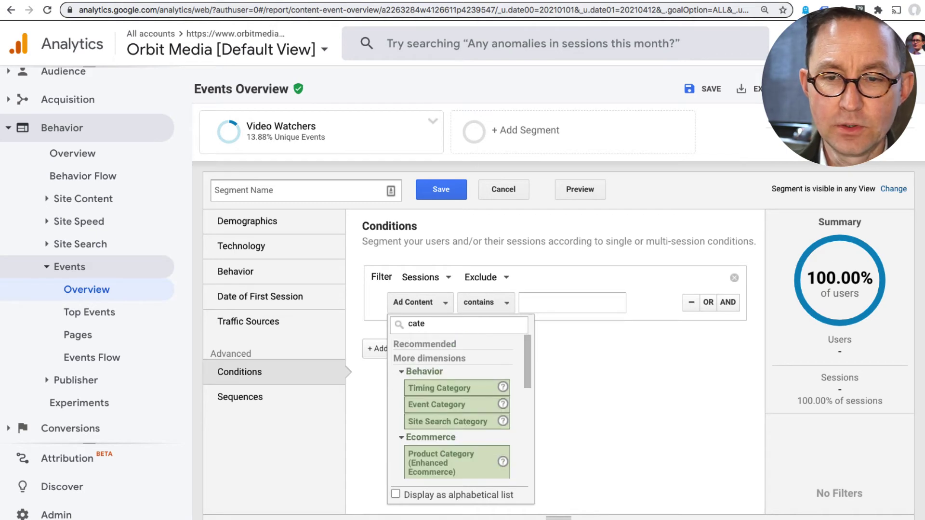
pyautogui.press('BackSpace')
pyautogui.press('BackSpace')
pyautogui.press('BackSpace')
pyautogui.press('BackSpace')
pyautogui.write('event')
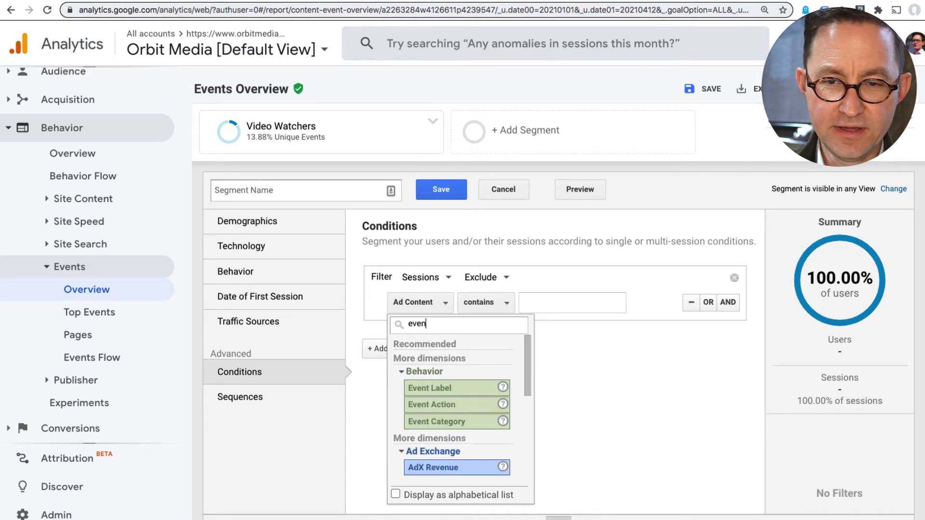
pyautogui.click(420, 422)
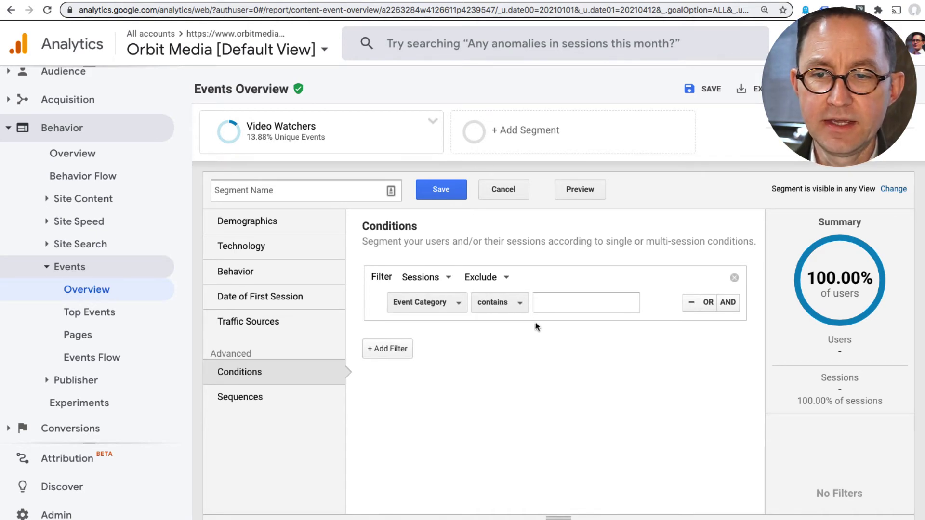
pyautogui.click(541, 307)
pyautogui.write('vide')
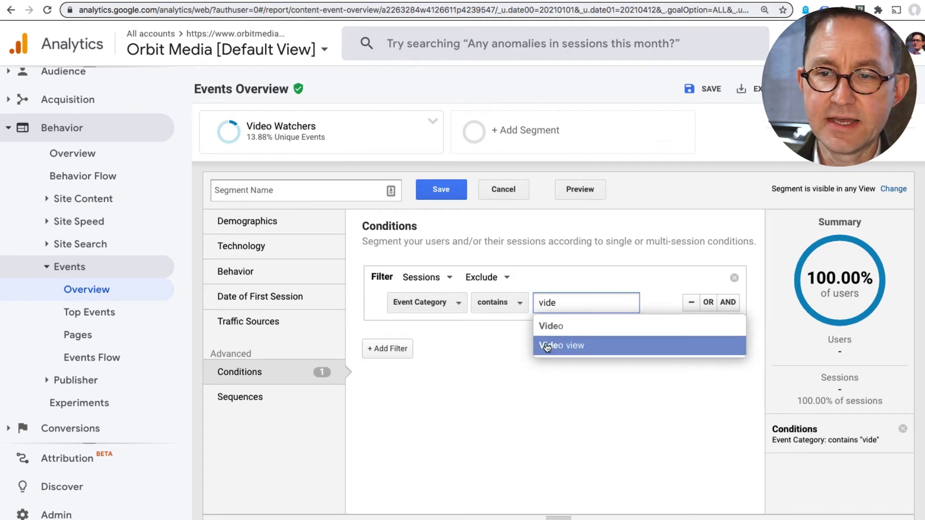
pyautogui.click(547, 346)
pyautogui.click(515, 351)
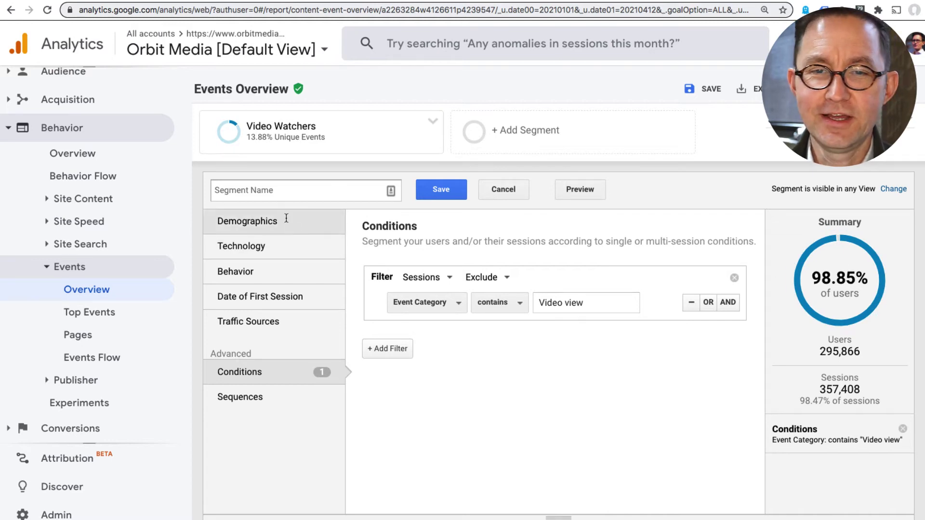
# - Name the segment Video Non-Watchers and save it
pyautogui.click(283, 190)
pyautogui.write('Vi')
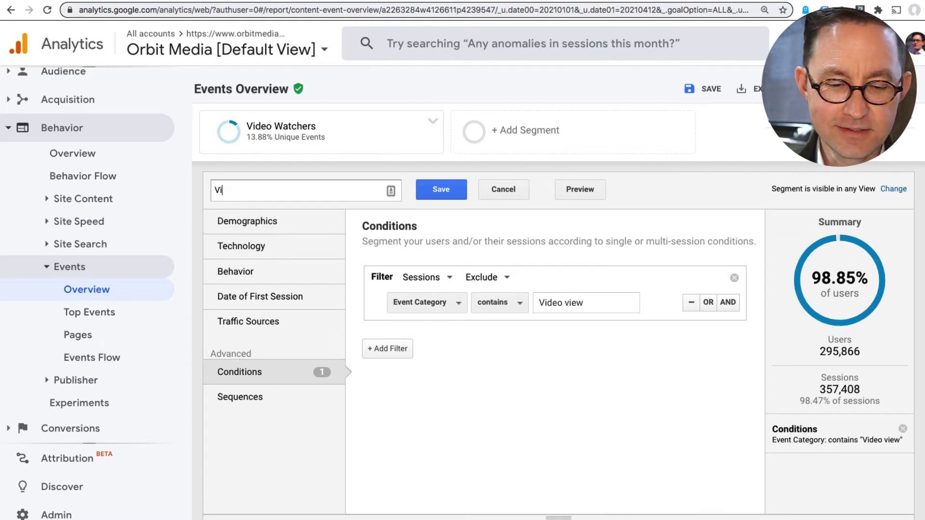
pyautogui.write('deo Non-Watchers')
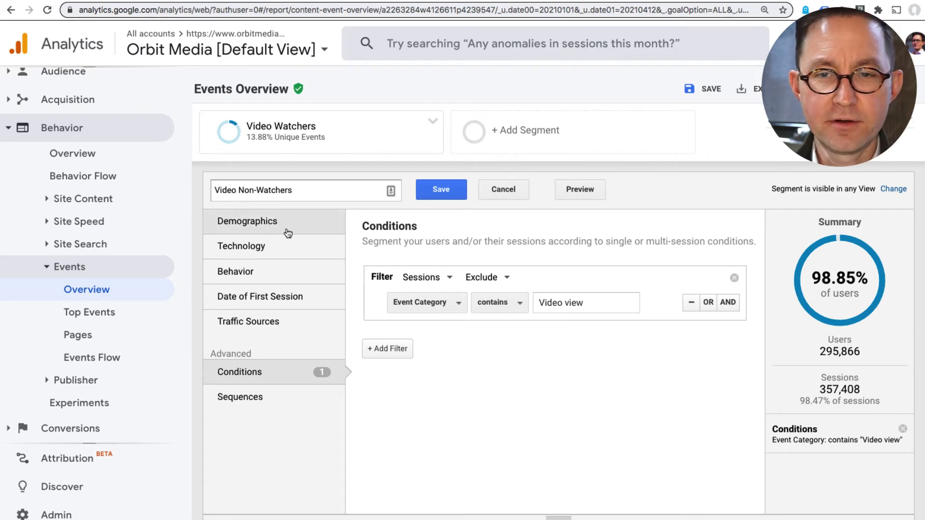
pyautogui.click(437, 194)
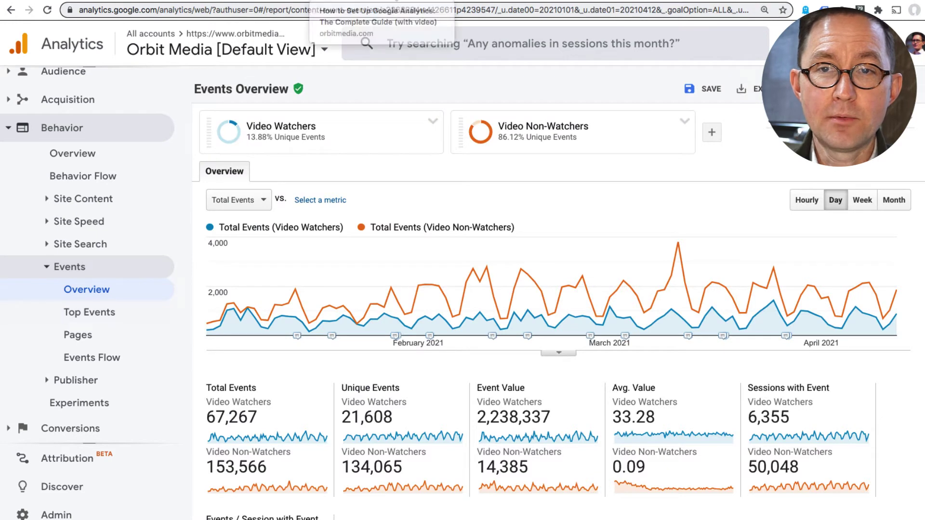
# - Select and copy the setup-guide blog post's URL path from its address bar
pyautogui.click(163, 1)
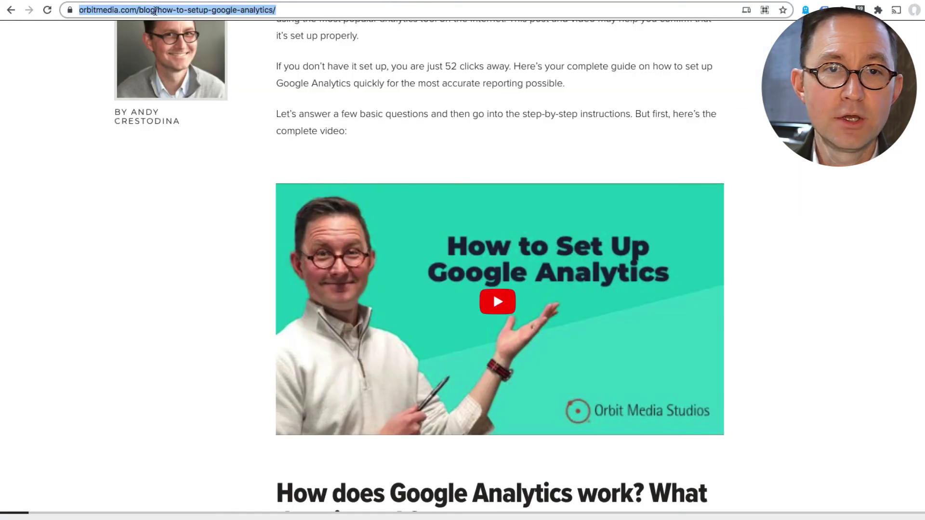
pyautogui.click(155, 10)
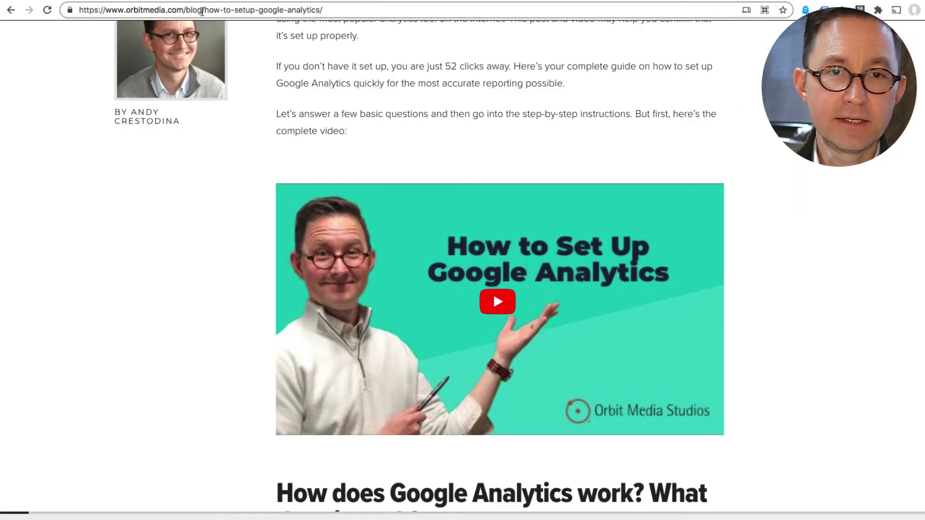
pyautogui.moveTo(202, 10); pyautogui.dragTo(322, 10)
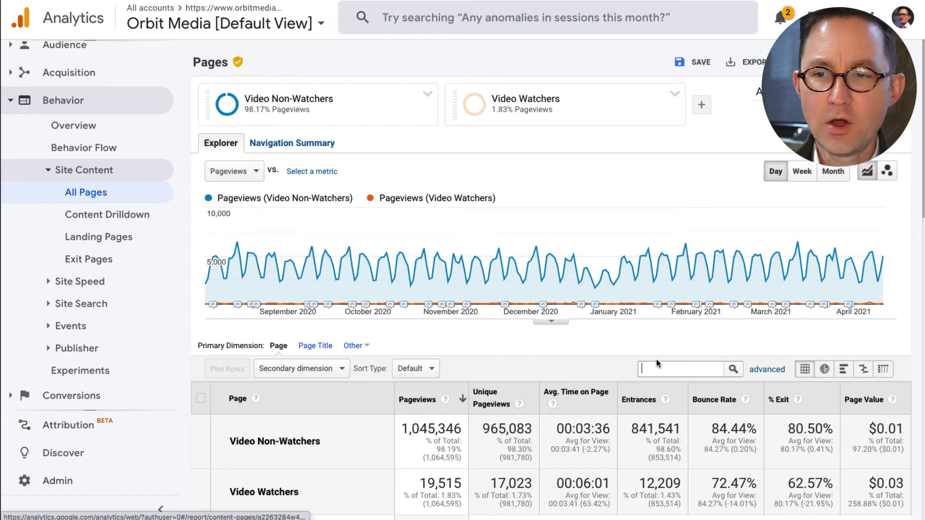
# - Filter All Pages by the pasted post path and open /blog/how-to-setup-google-analytics/
pyautogui.write('/how-to-setup-google-analytics/')
pyautogui.press('Return')
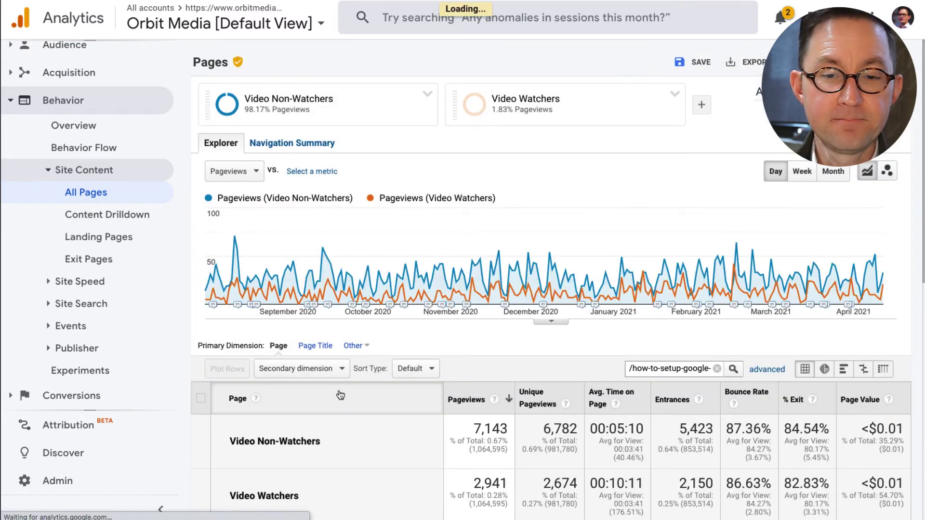
pyautogui.scroll(-6, 341, 395)
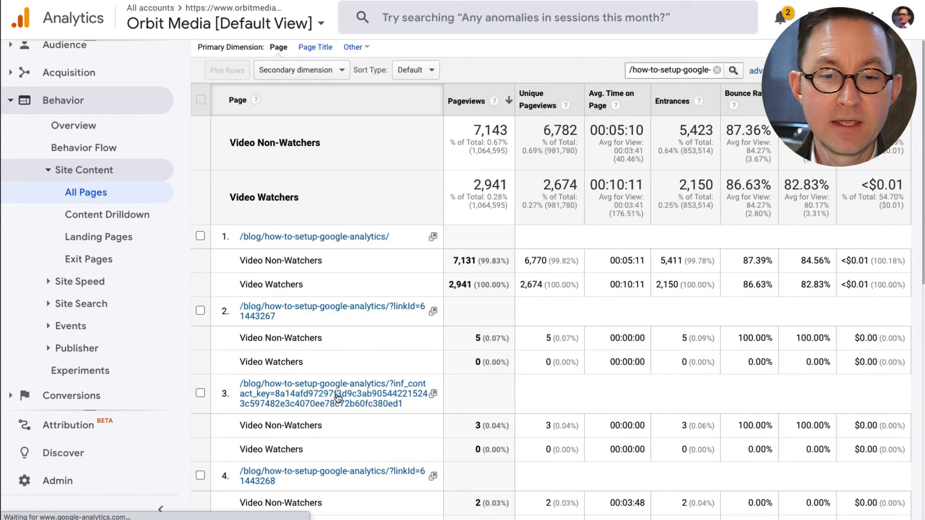
pyautogui.click(312, 238)
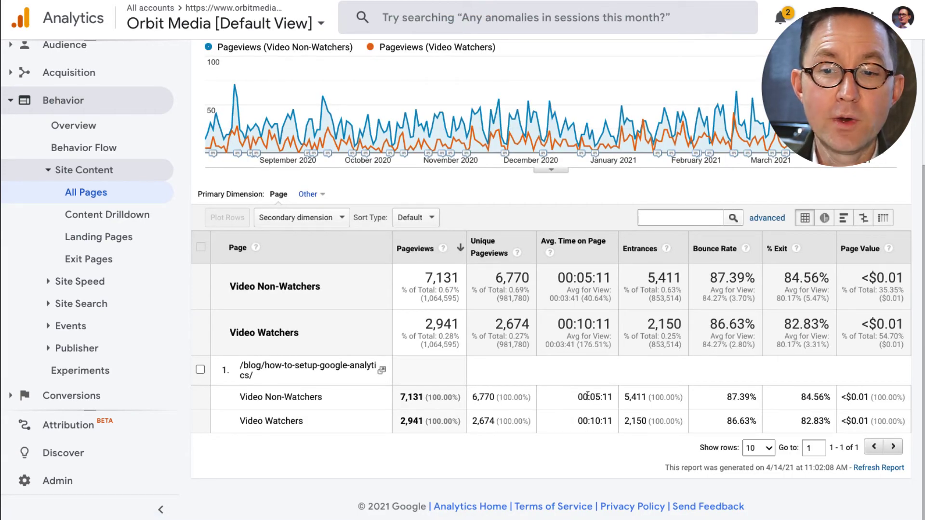
# - Highlight the Avg. Time on Page values: non-watchers 5:11 versus watchers 10:11
pyautogui.moveTo(596, 399); pyautogui.dragTo(611, 399)
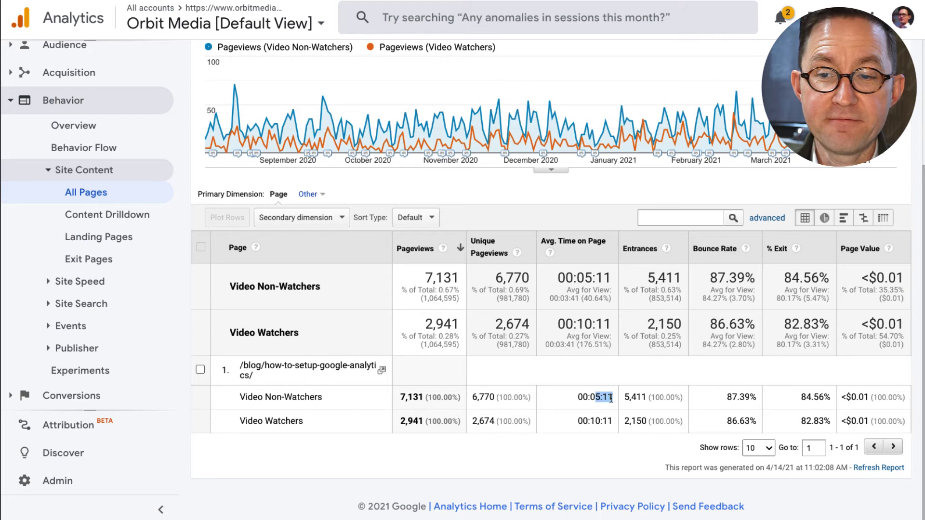
pyautogui.click(601, 424)
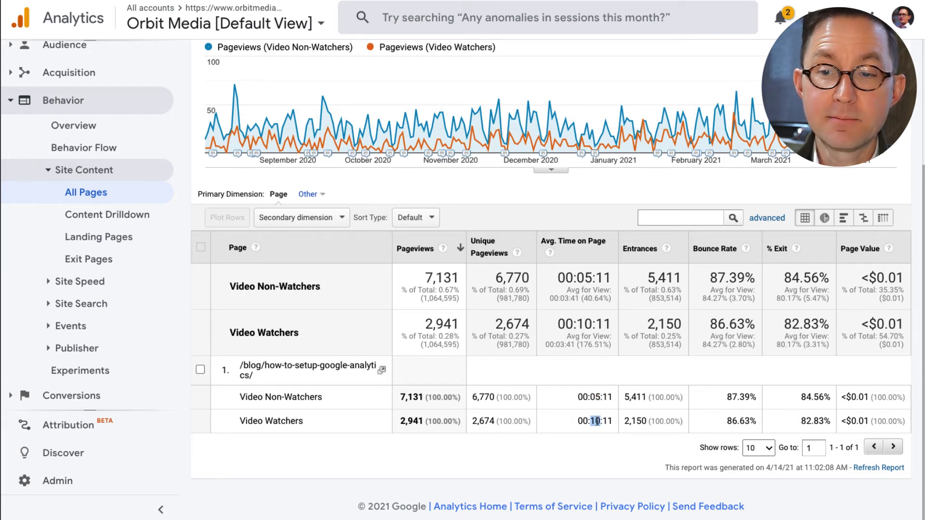
pyautogui.moveTo(597, 422); pyautogui.dragTo(611, 422)
pyautogui.click(611, 422)
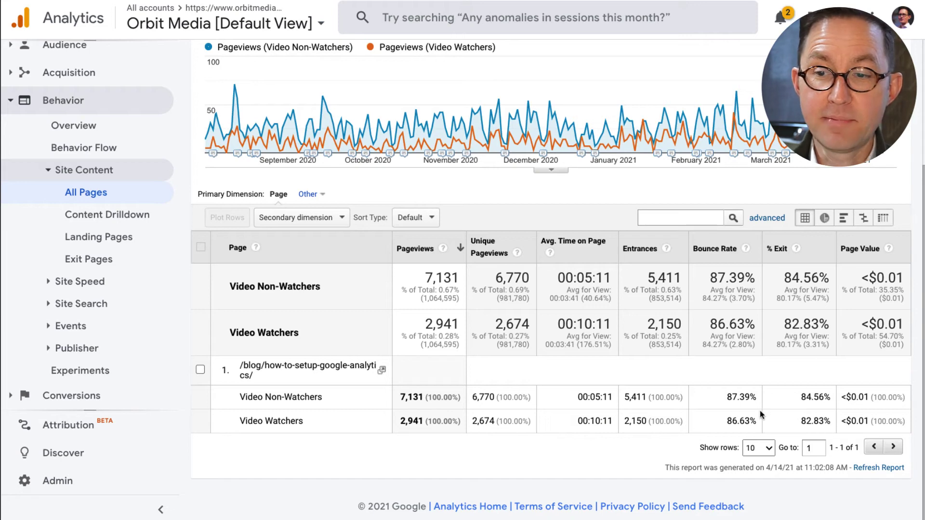
# - Filter Landing Pages to /blog/how-to-setup-google-analytics/ and open that landing page's results
pyautogui.click(93, 238)
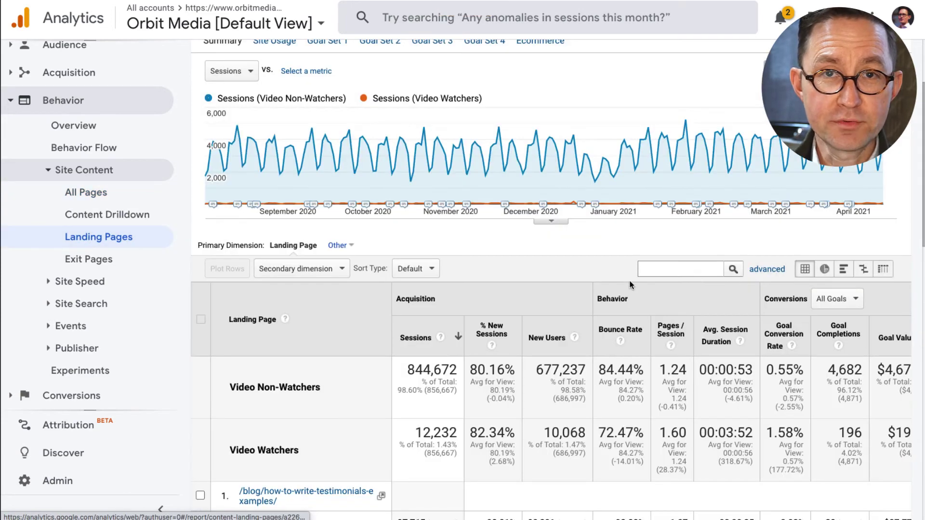
pyautogui.click(649, 269)
pyautogui.write('/how-to-setup-google-analytics')
pyautogui.press('Return')
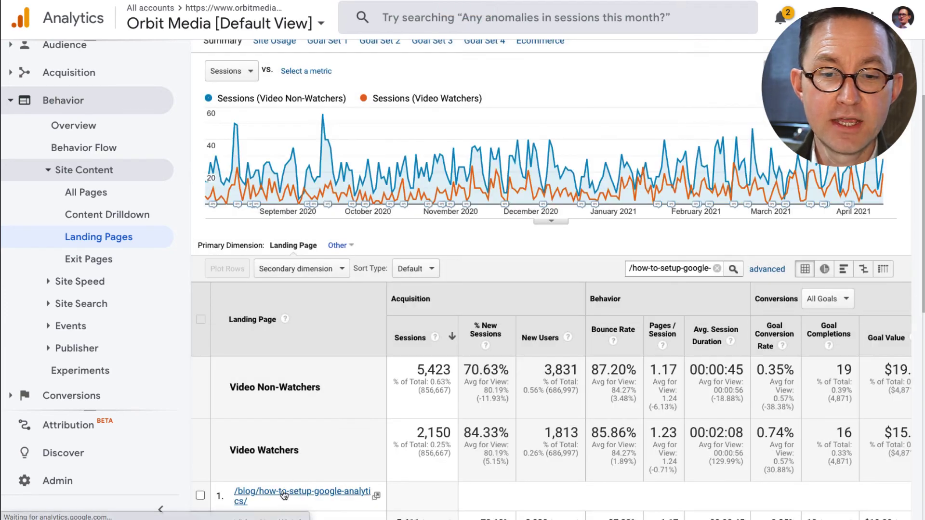
pyautogui.click(283, 492)
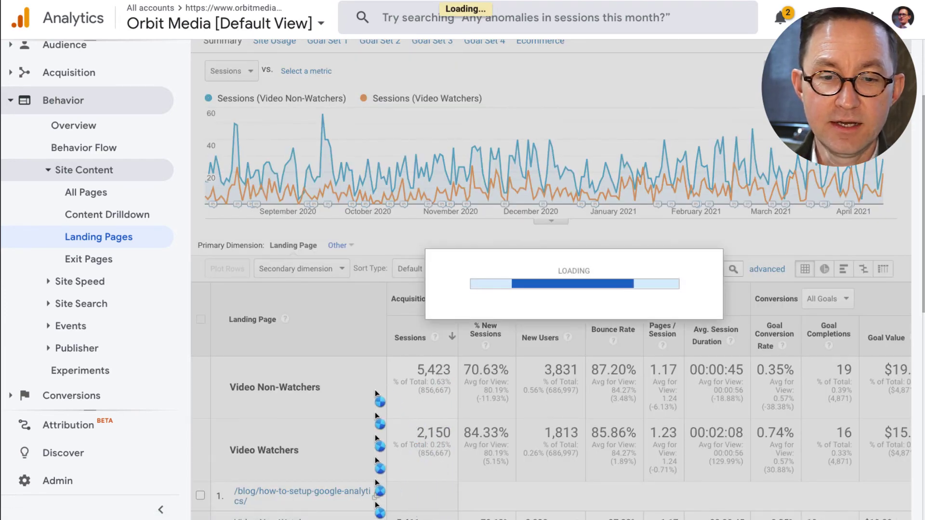
pyautogui.scroll(-5, 458, 396)
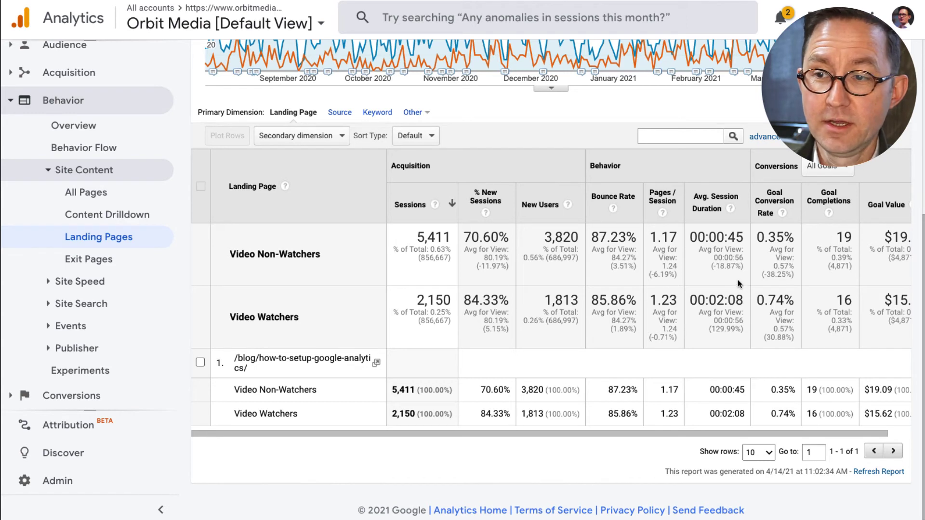
pyautogui.scroll(1, 815, 302)
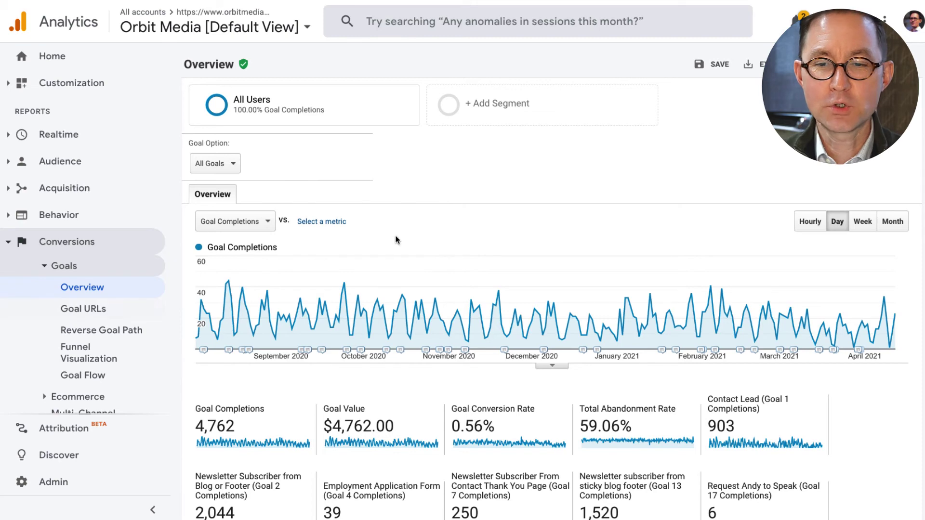
pyautogui.scroll(-2, 396, 238)
pyautogui.moveTo(501, 331); pyautogui.dragTo(452, 330)
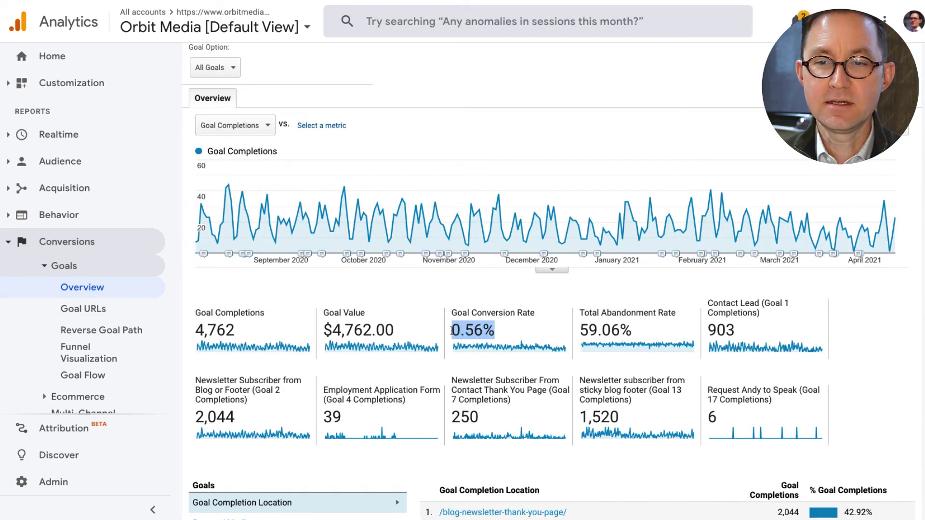
pyautogui.click(511, 334)
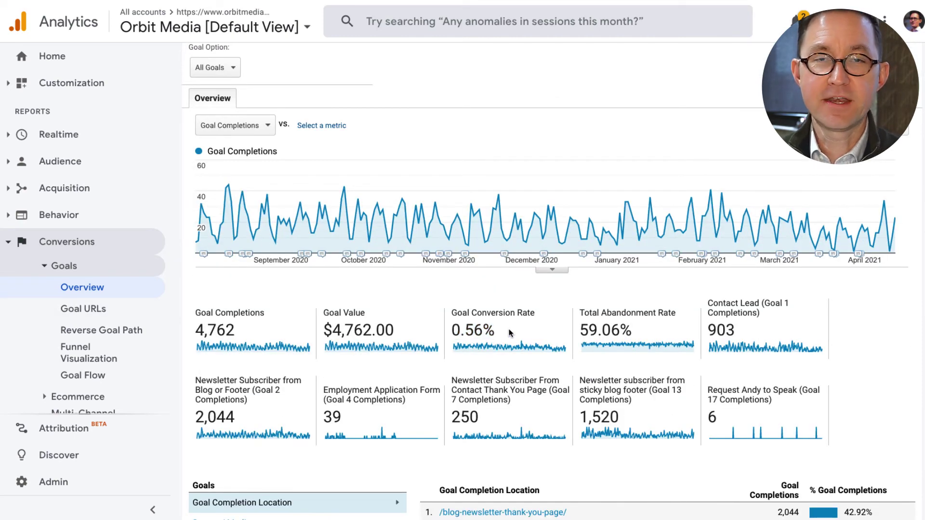
pyautogui.doubleClick(469, 332)
pyautogui.click(519, 334)
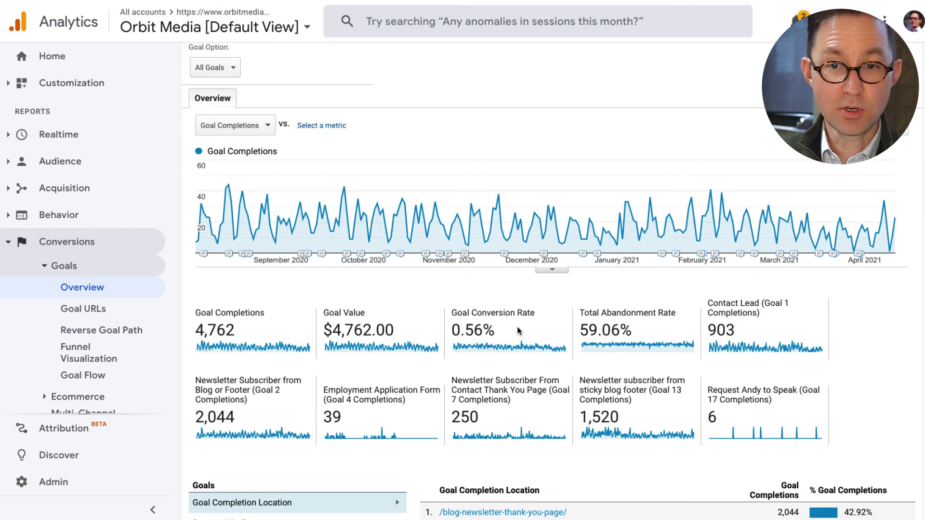
pyautogui.scroll(2, 518, 331)
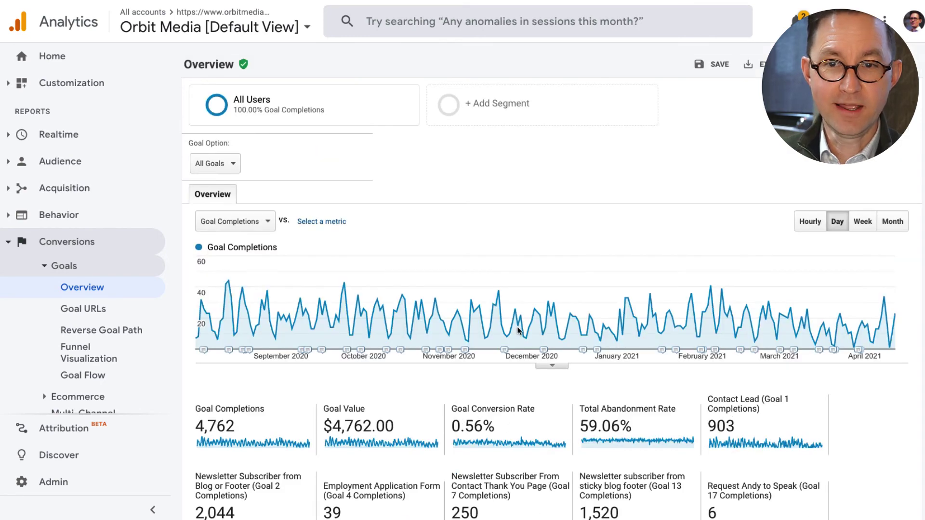
# - Start a new segment with the condition Landing Page contains 'blog'
pyautogui.click(505, 98)
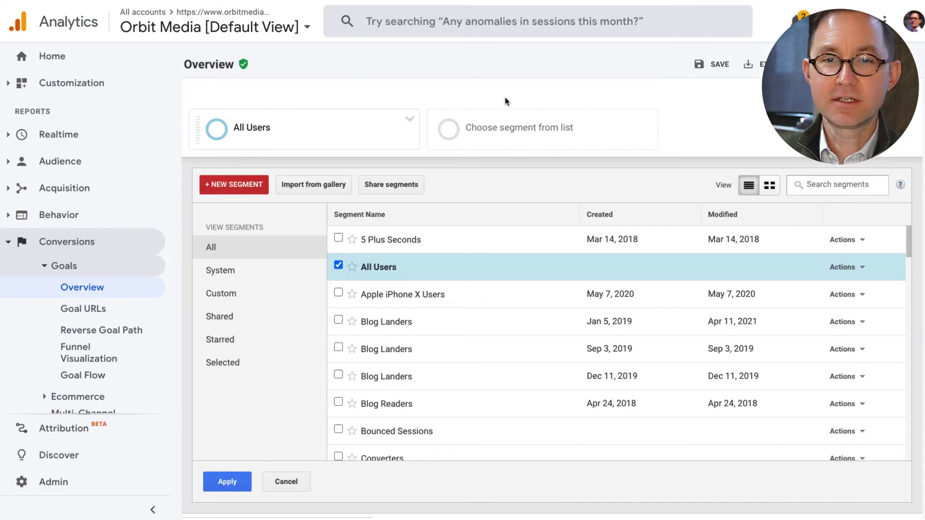
pyautogui.click(230, 186)
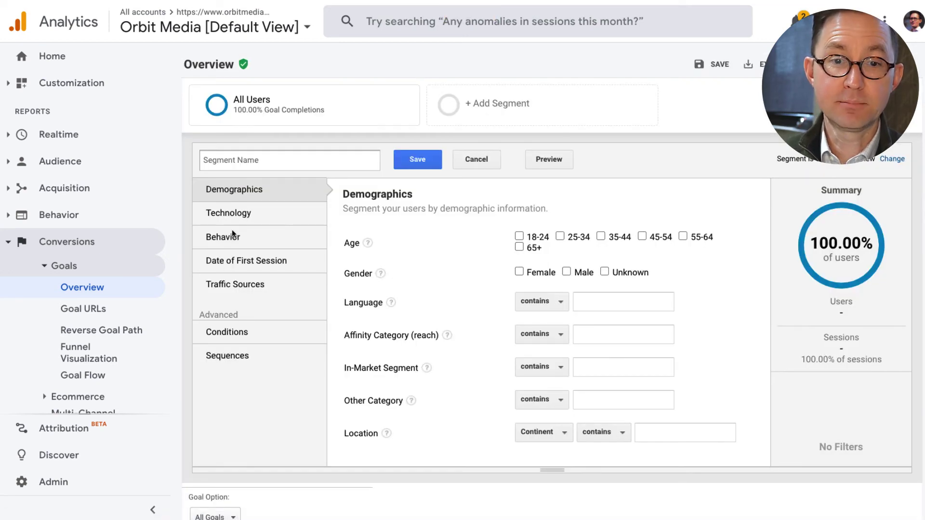
pyautogui.click(231, 336)
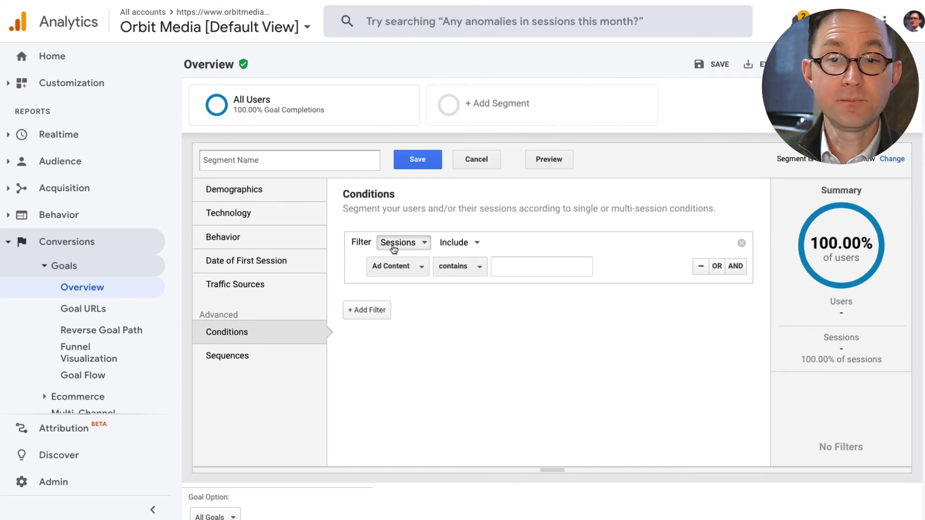
pyautogui.click(400, 268)
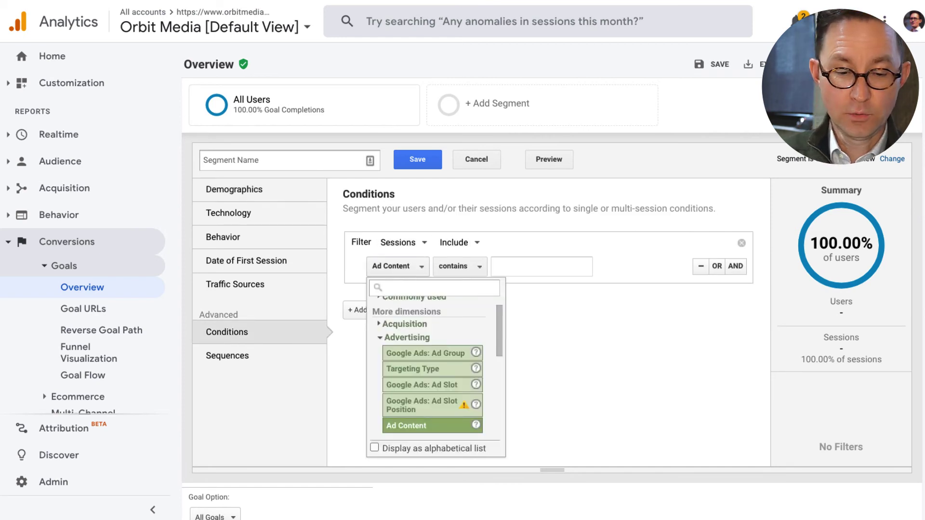
pyautogui.write('landi')
pyautogui.scroll(-5, 422, 378)
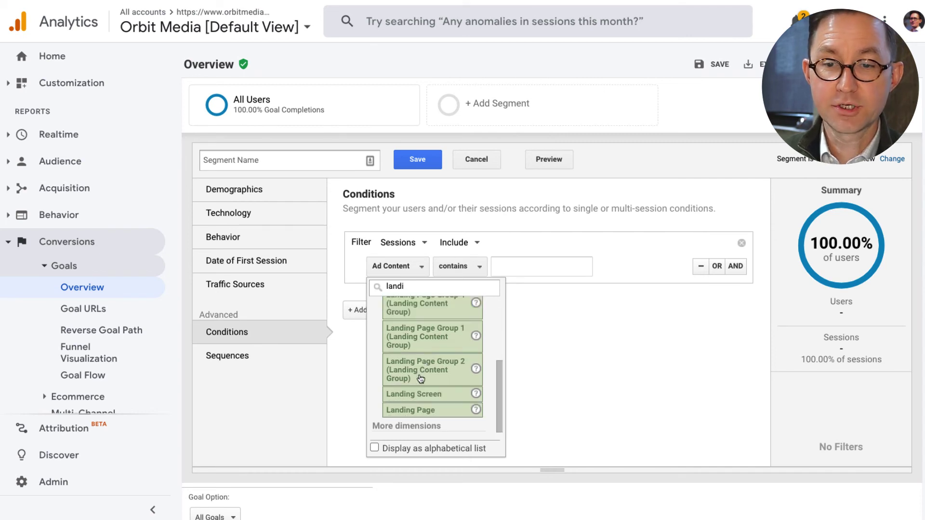
pyautogui.click(422, 411)
pyautogui.click(510, 269)
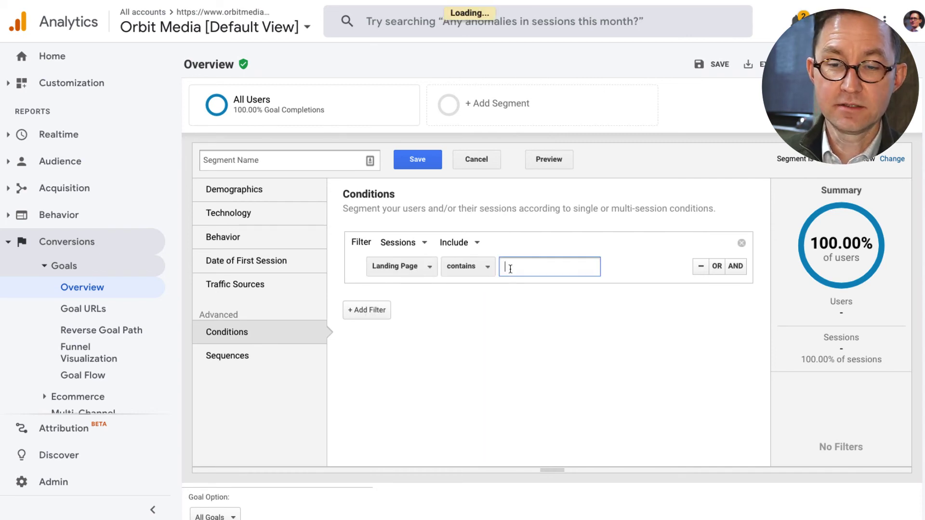
pyautogui.write('blog')
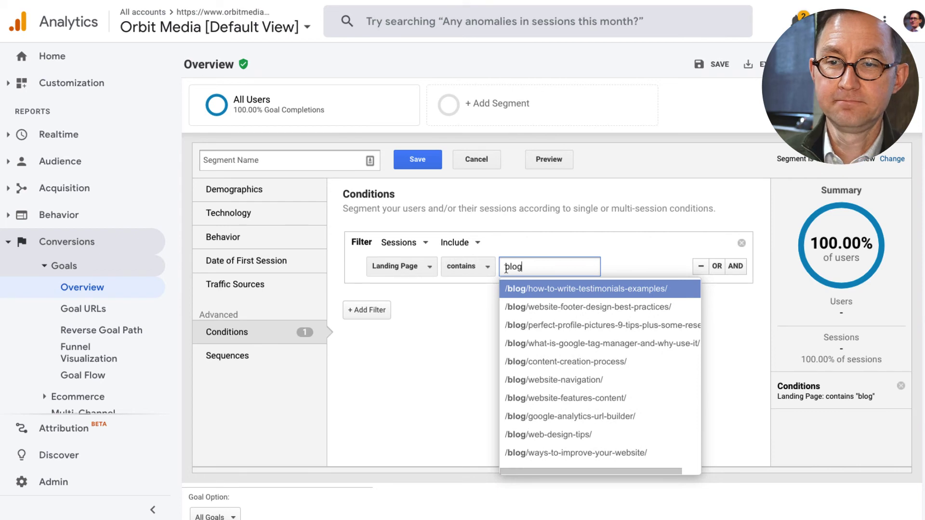
pyautogui.click(460, 322)
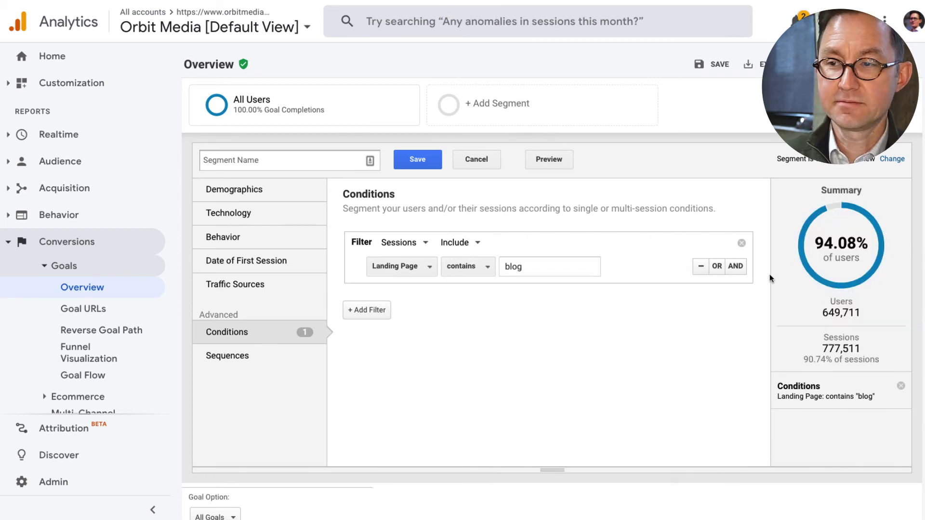
# - Name the segment Blog Landers and save it
pyautogui.click(274, 156)
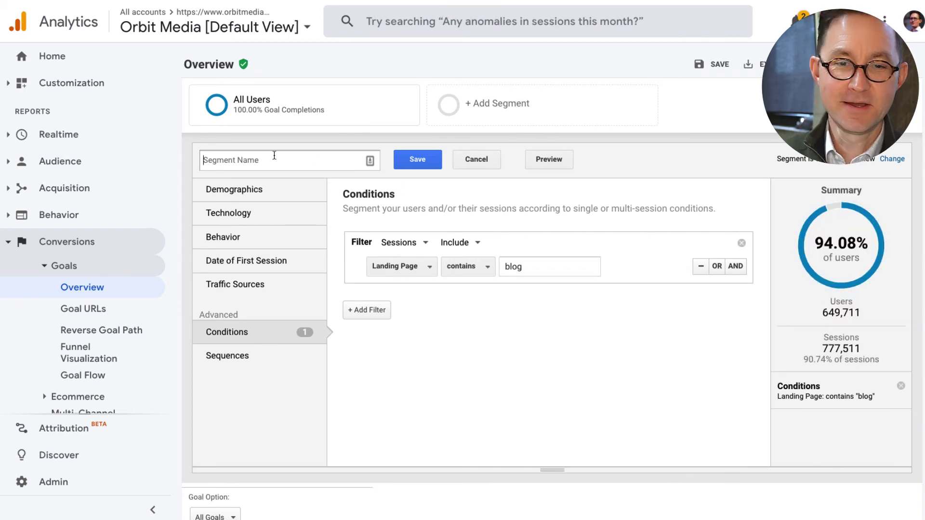
pyautogui.write('Blog Landers')
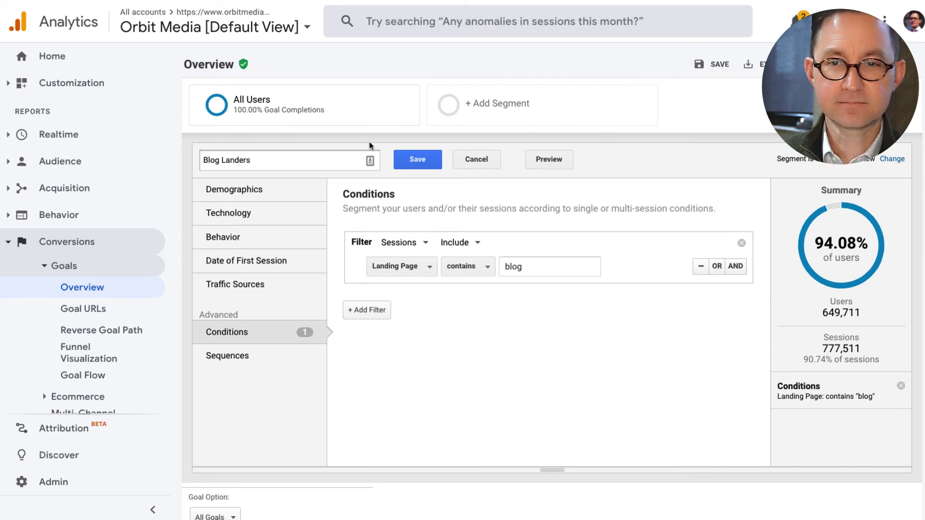
pyautogui.click(418, 159)
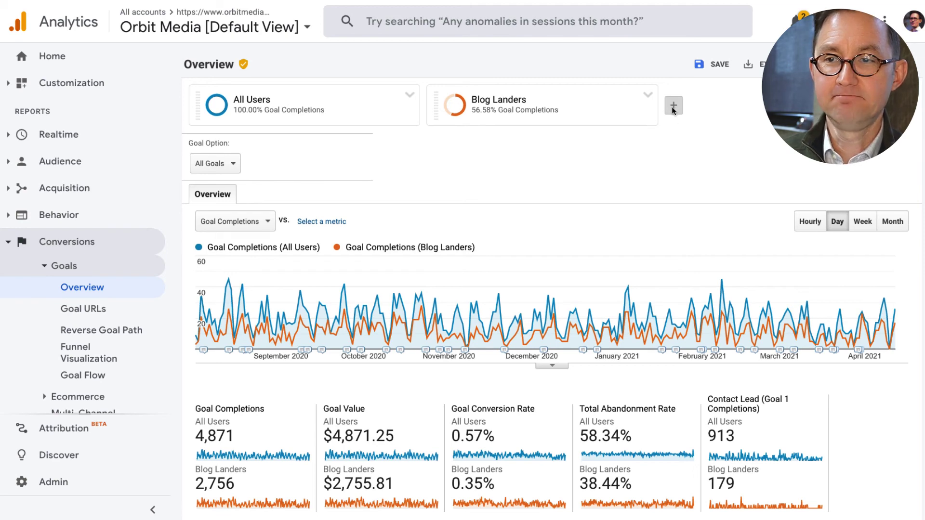
# - Start a new segment with the condition Landing Page does not contain 'blog'
pyautogui.click(674, 107)
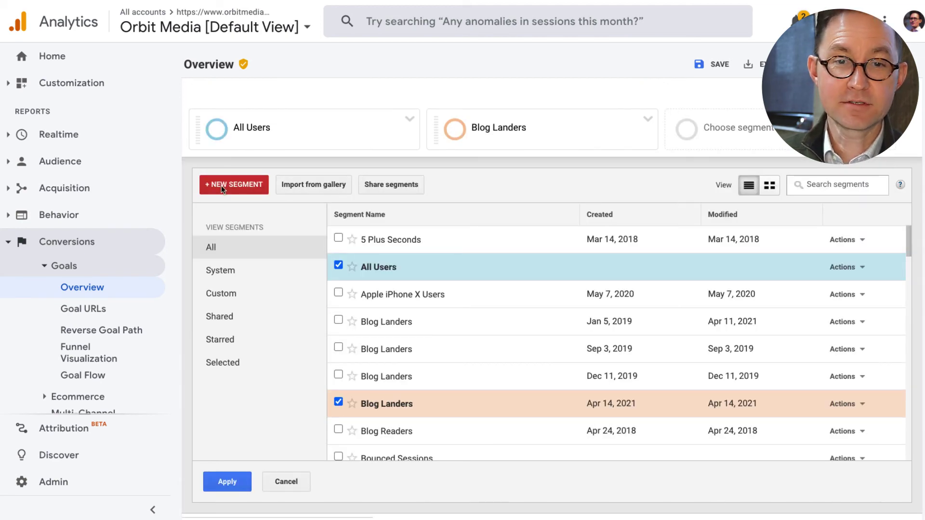
pyautogui.click(235, 184)
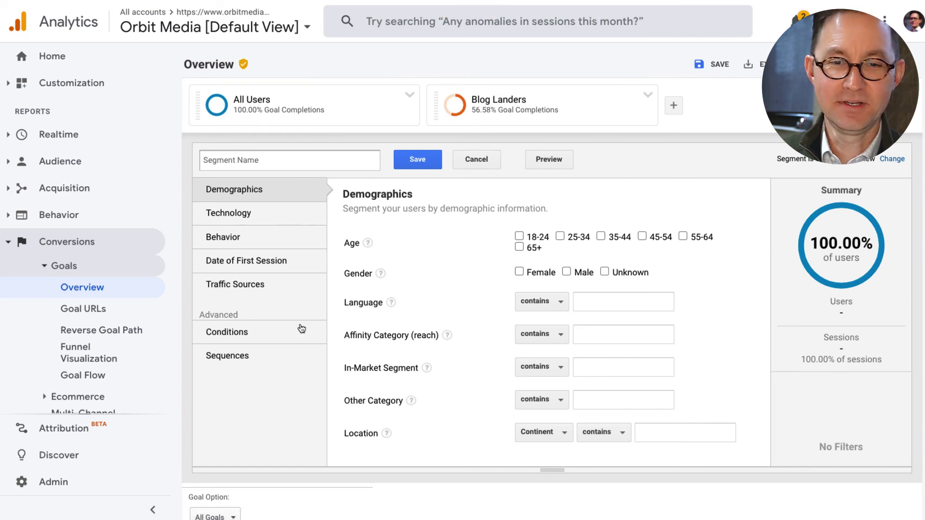
pyautogui.click(252, 337)
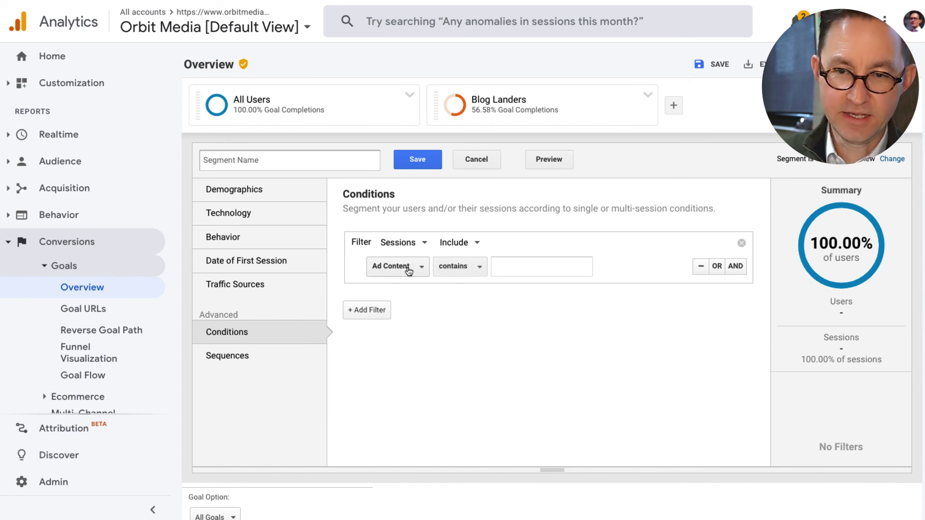
pyautogui.click(409, 270)
pyautogui.write('lan')
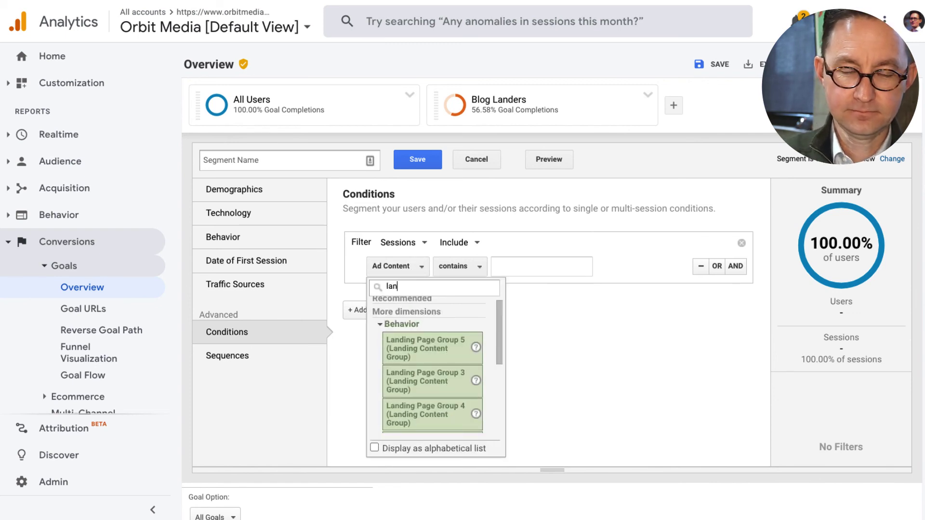
pyautogui.write('ding')
pyautogui.scroll(-3, 426, 385)
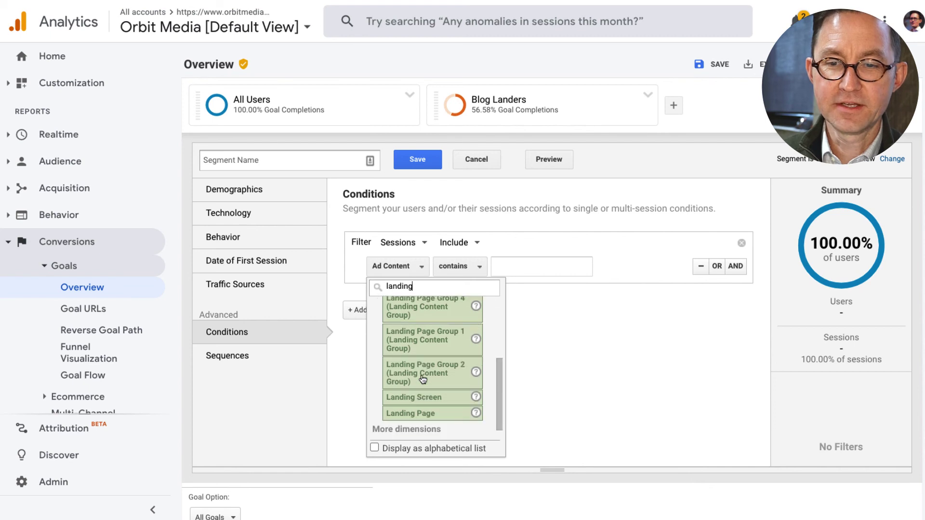
pyautogui.click(426, 410)
pyautogui.click(461, 266)
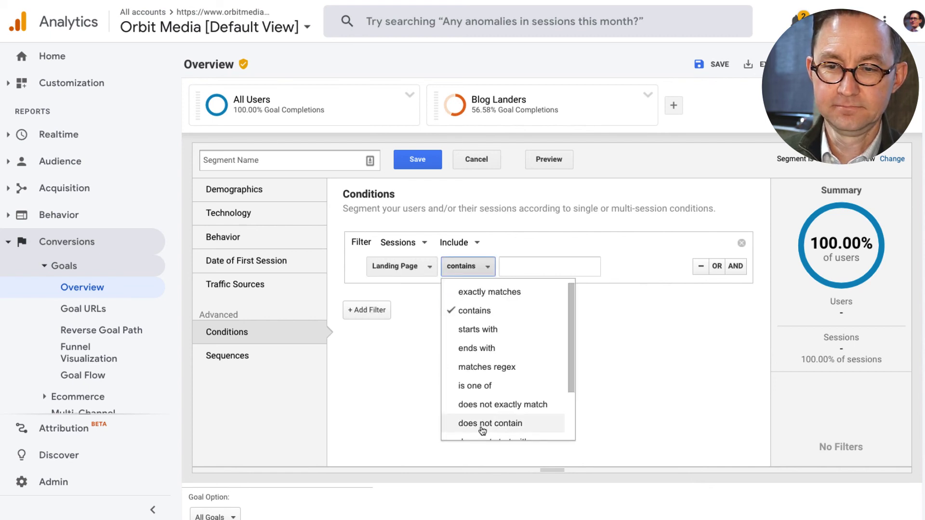
pyautogui.click(483, 424)
pyautogui.click(554, 267)
pyautogui.write('blog')
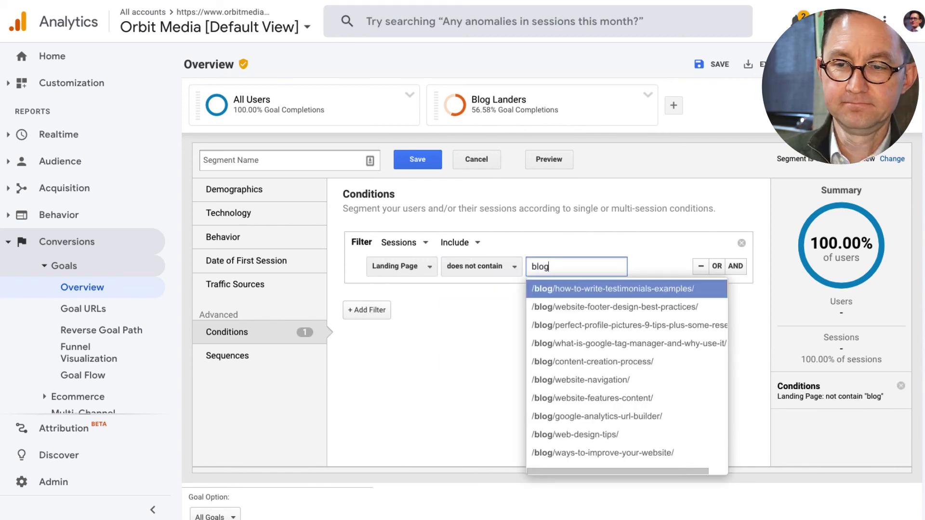
pyautogui.click(470, 335)
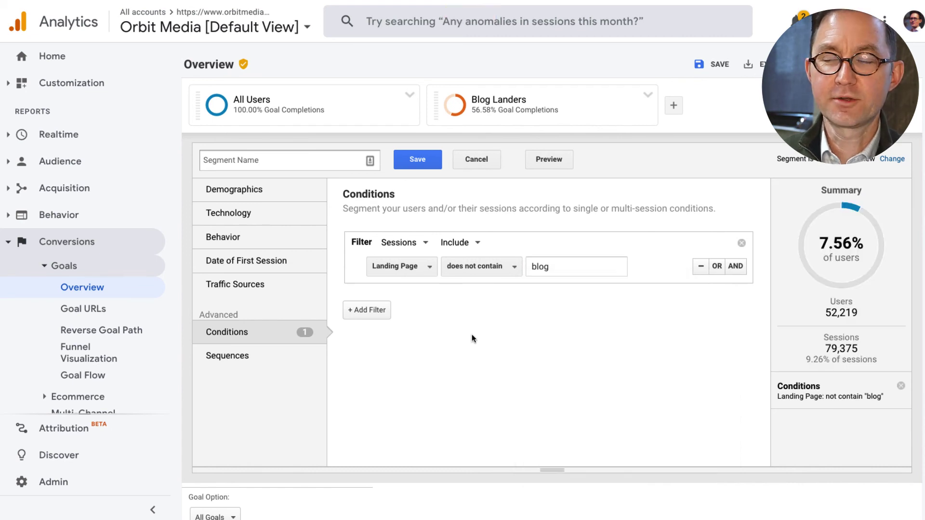
# - Name the segment Non-Blog Landers and save it
pyautogui.click(254, 160)
pyautogui.write('Non-B')
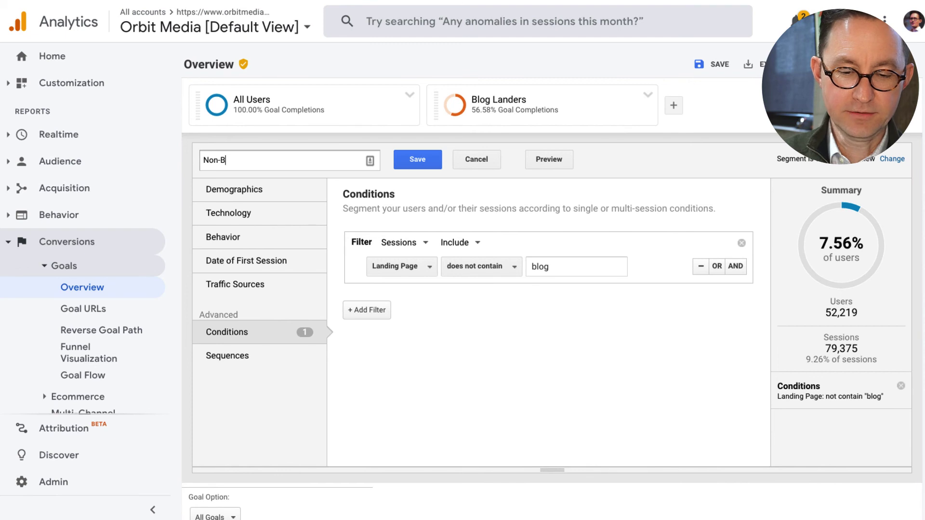
pyautogui.write('log Landers')
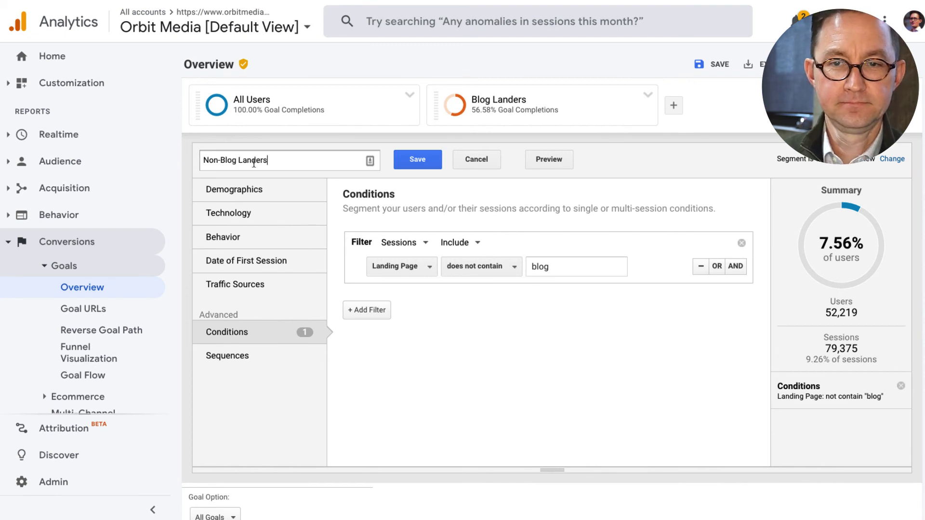
pyautogui.click(414, 161)
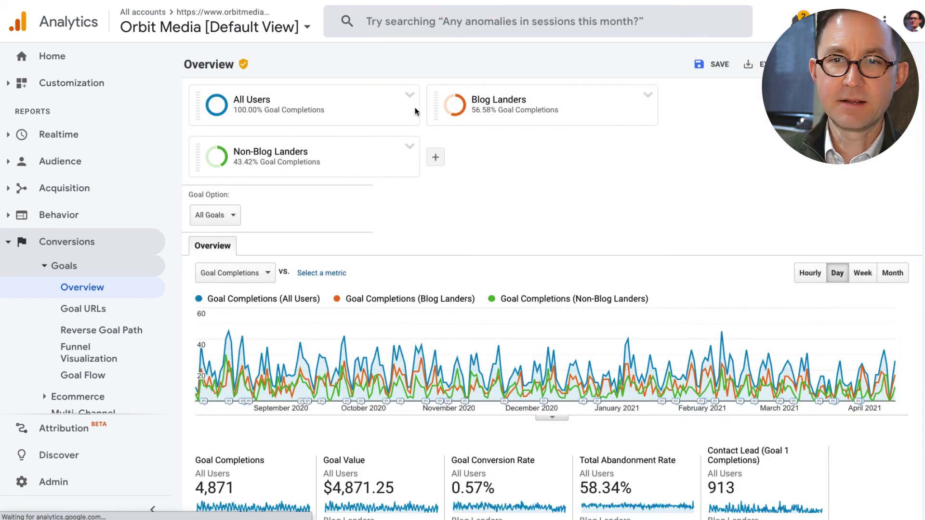
# - Remove All Users and compare Blog Landers' 0.35% against Non-Blog Landers' 2.74% conversion rate
pyautogui.click(410, 96)
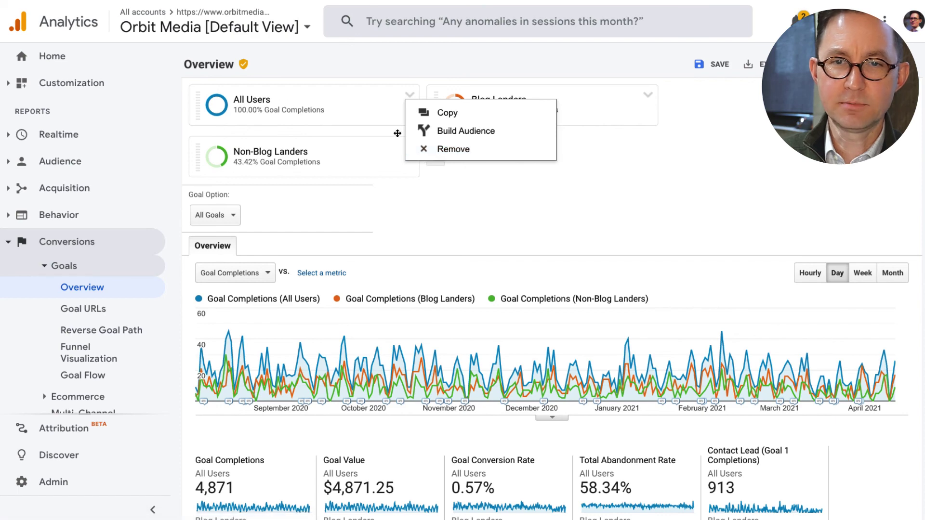
pyautogui.click(476, 154)
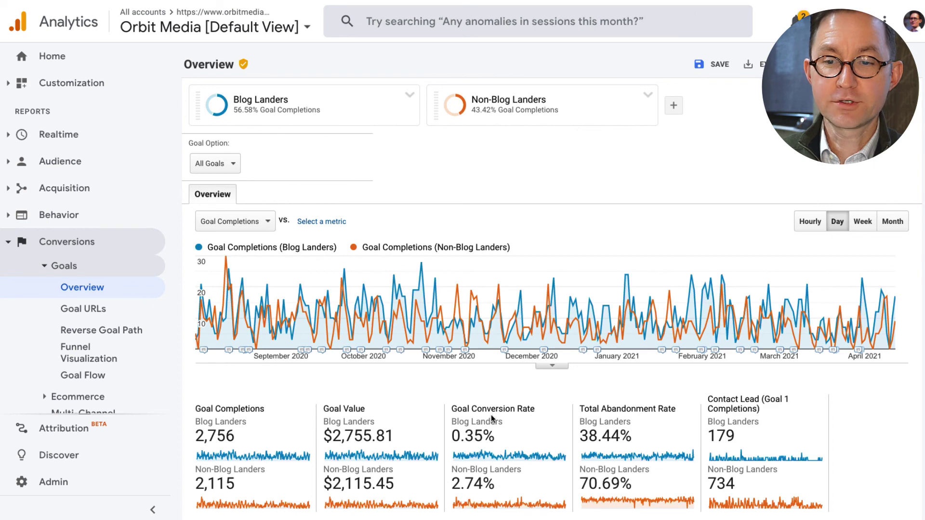
pyautogui.scroll(-2, 473, 429)
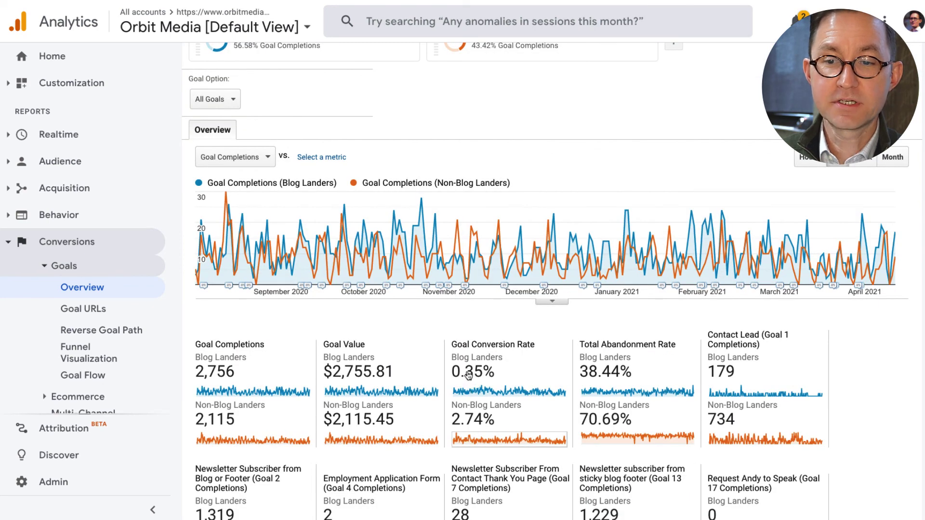
pyautogui.moveTo(465, 372); pyautogui.dragTo(501, 367)
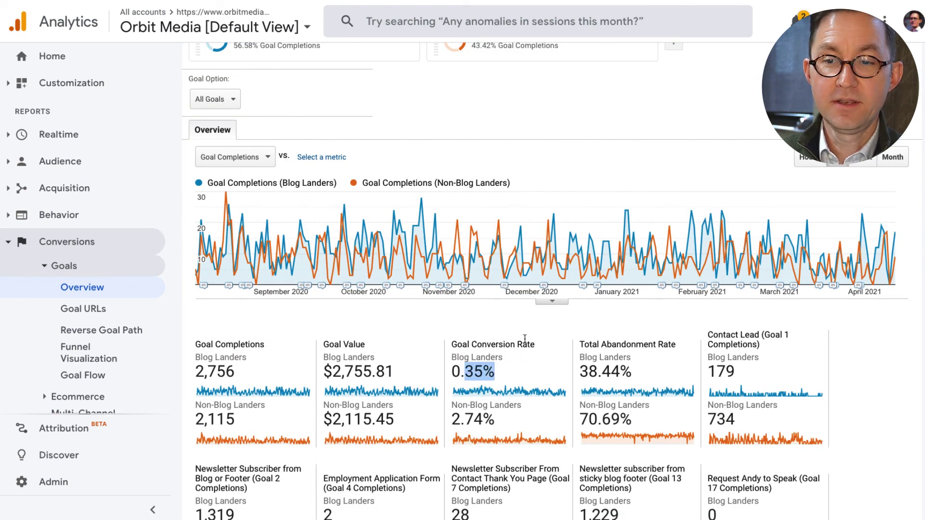
pyautogui.click(459, 422)
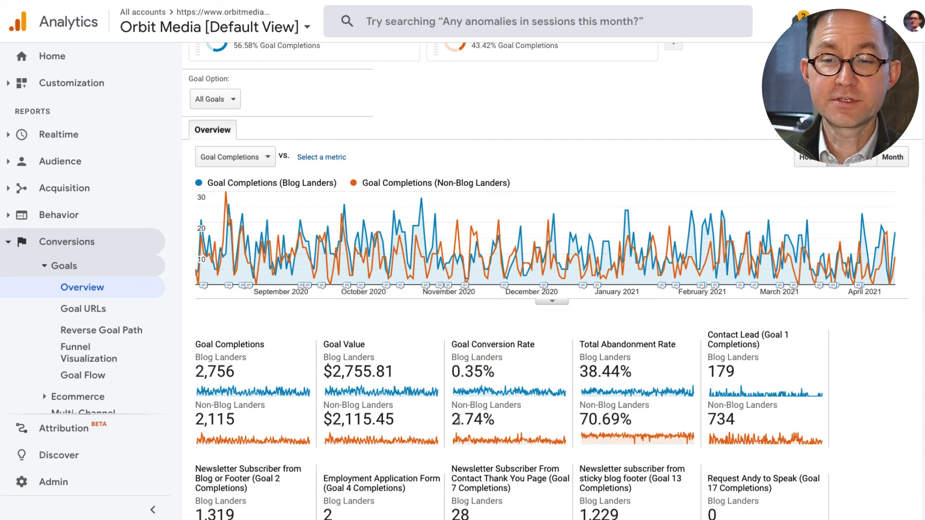